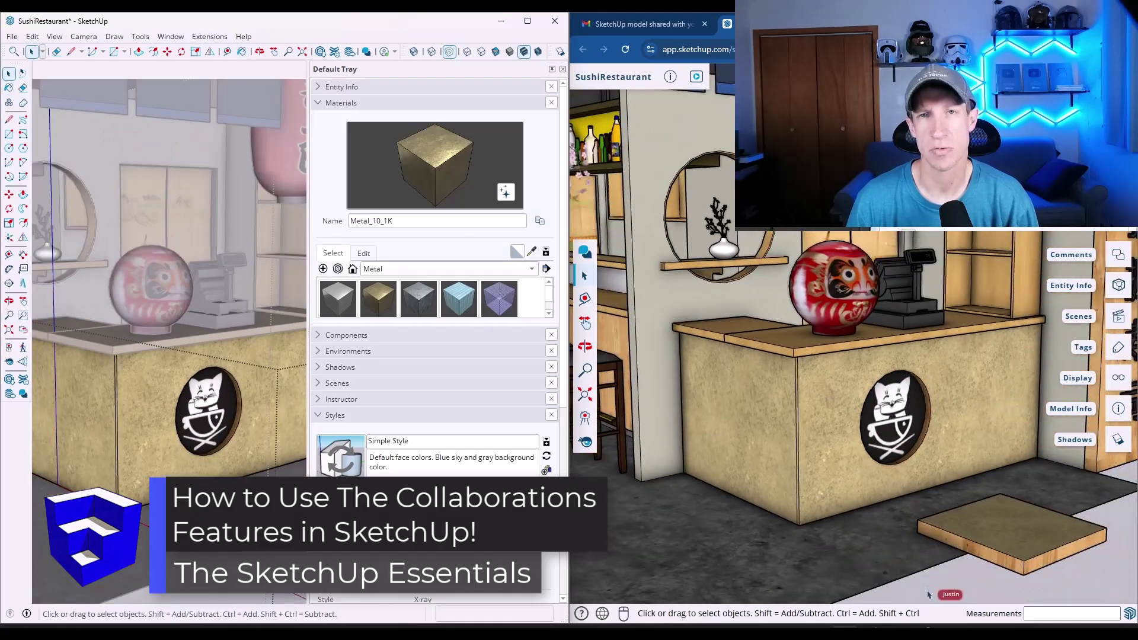
key(space)
click(171, 36)
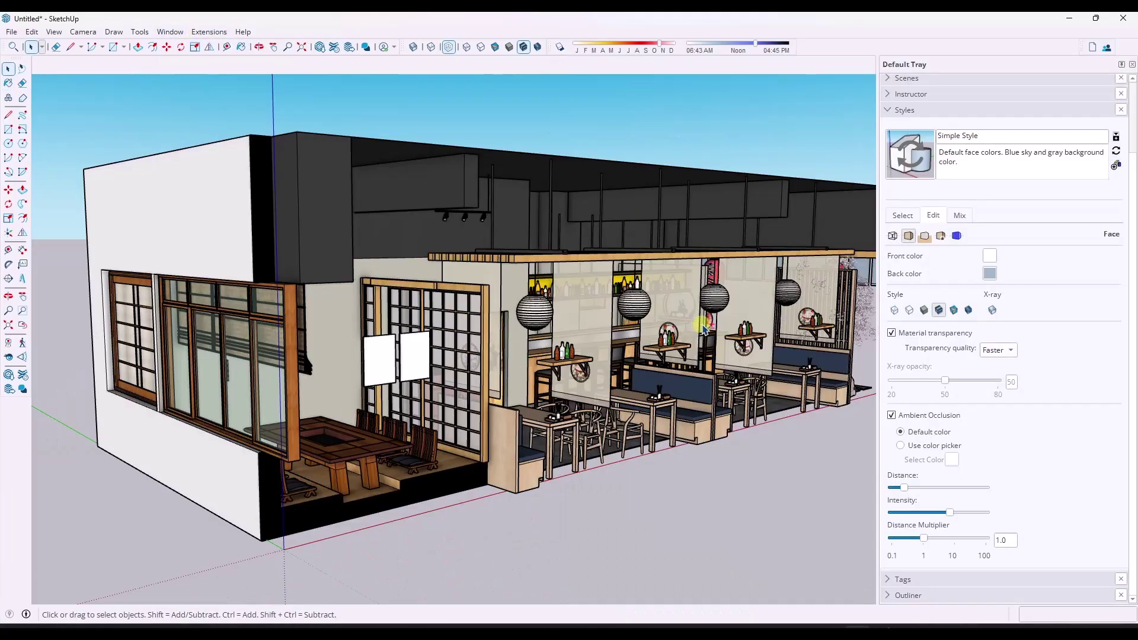
Begin a comment on the first hanging lantern and save the model to the cloud as SushiRestaurant to enable commenting.
middle_drag(704, 329, 668, 297)
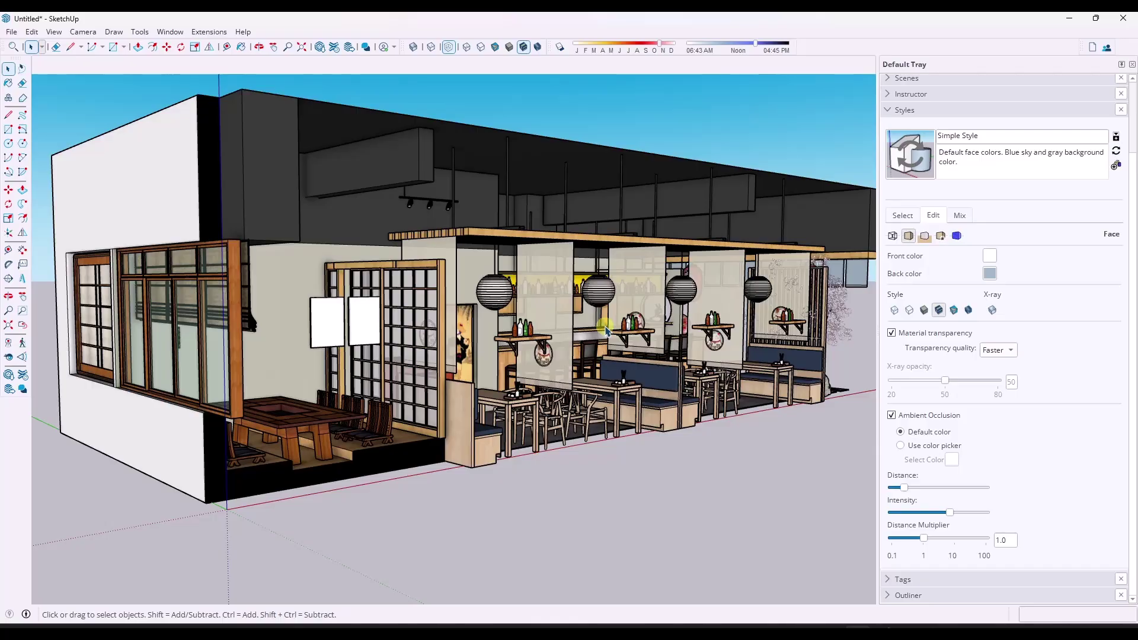
scroll(606, 331, up, 3)
middle_drag(534, 331, 501, 331)
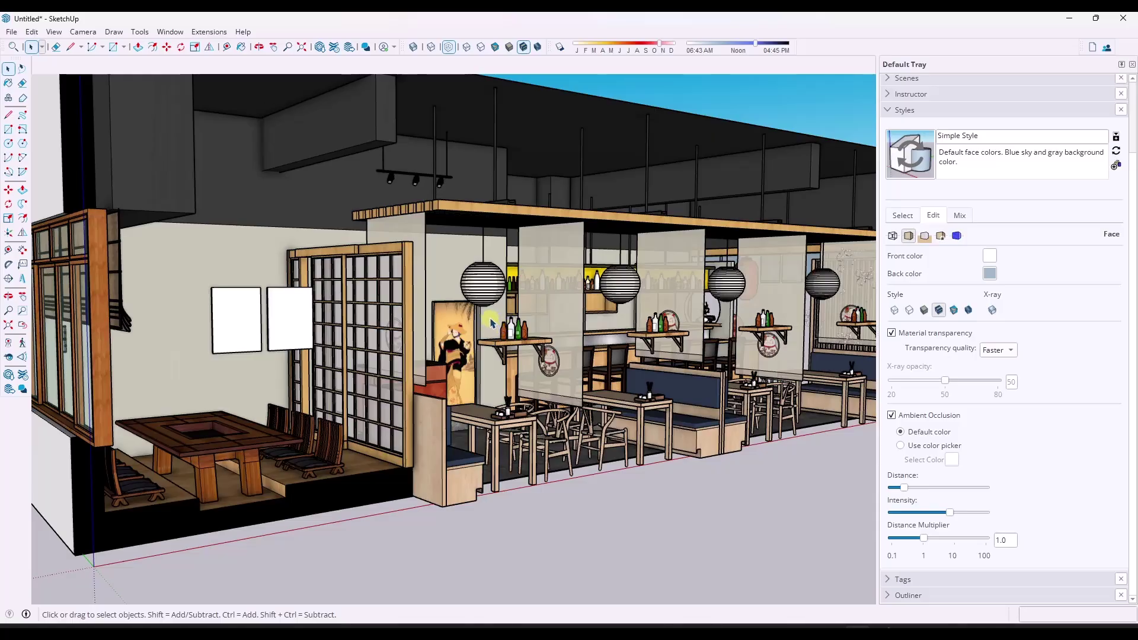
middle_drag(466, 289, 493, 290)
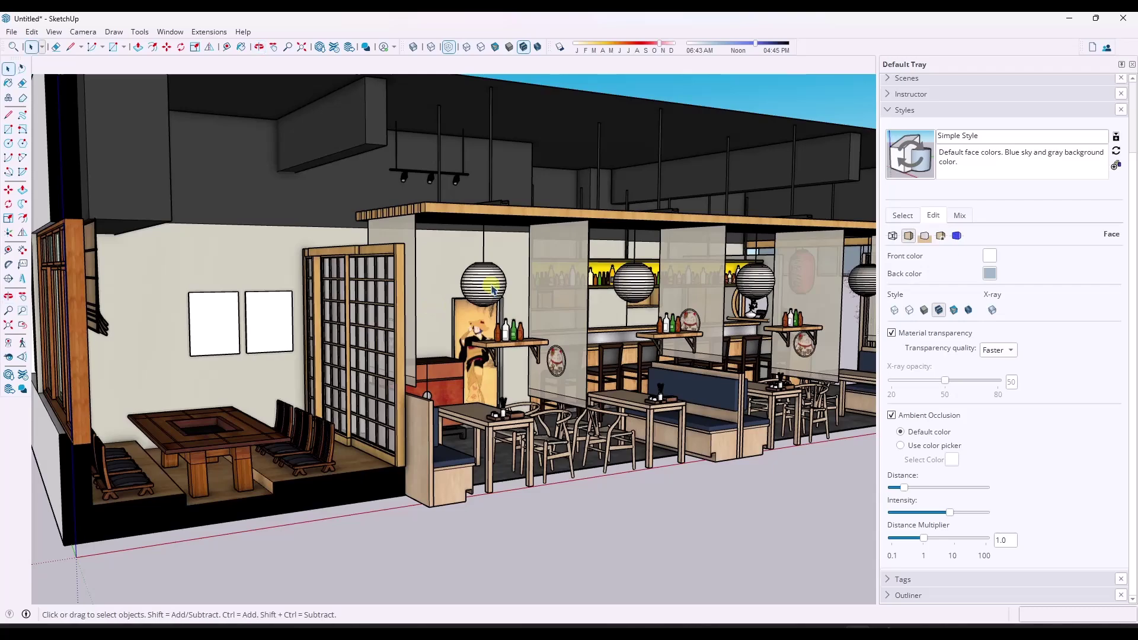
scroll(493, 290, up, 2)
click(366, 47)
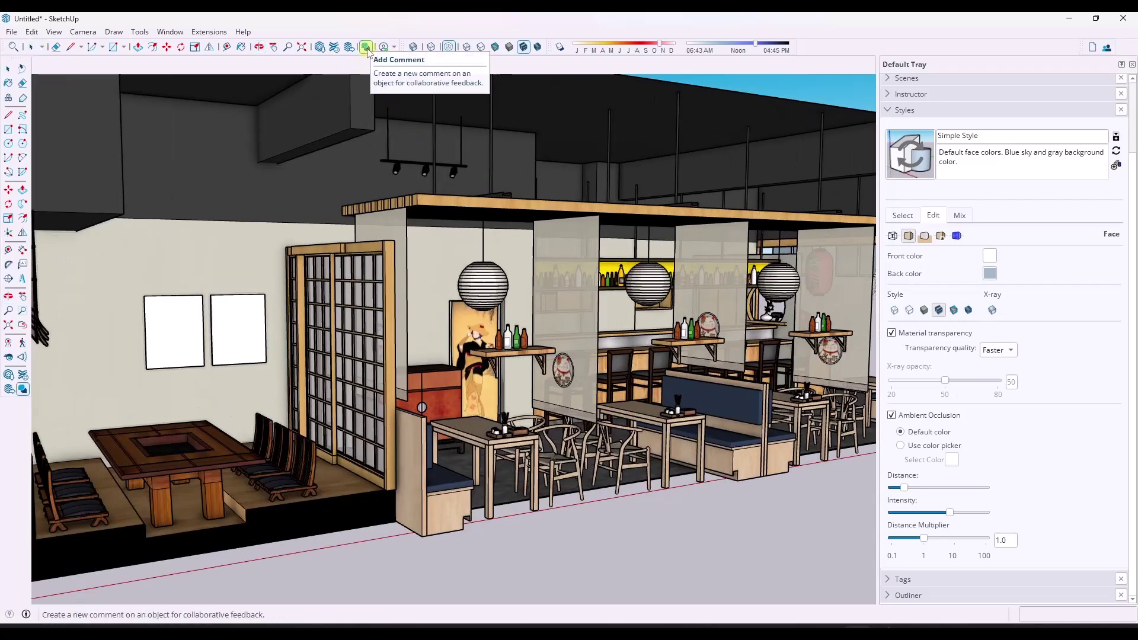
click(503, 281)
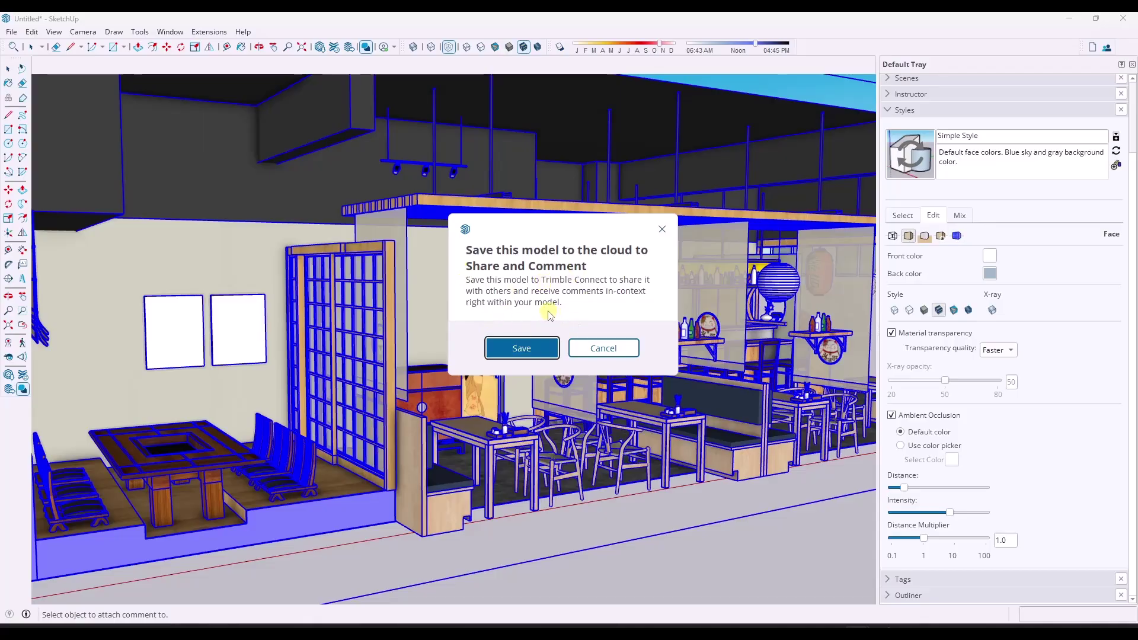
click(531, 350)
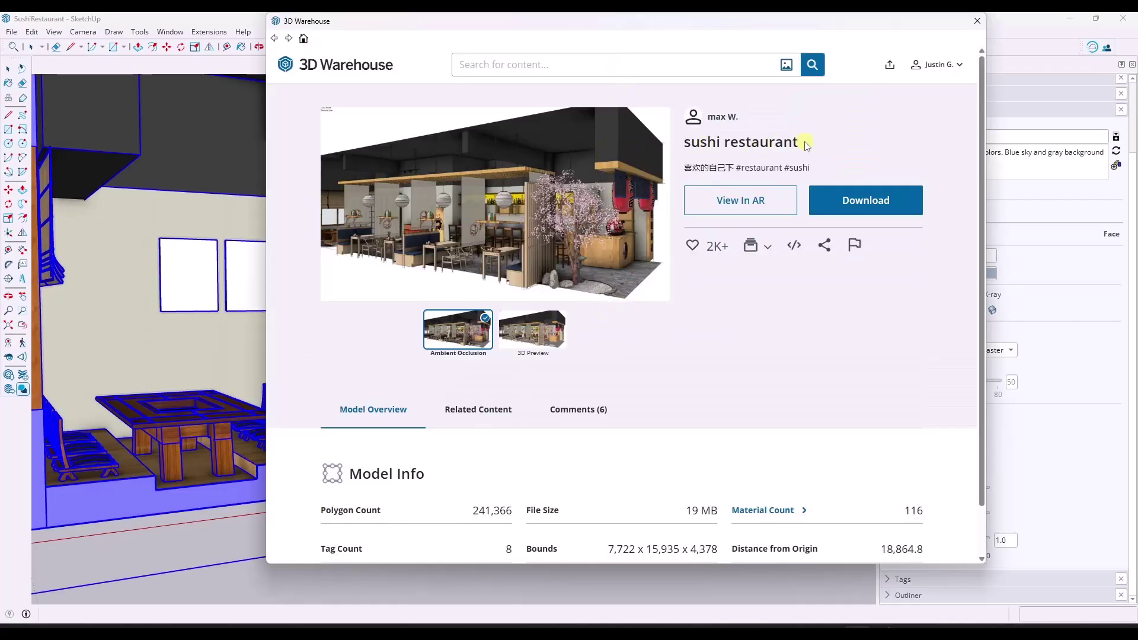
click(978, 21)
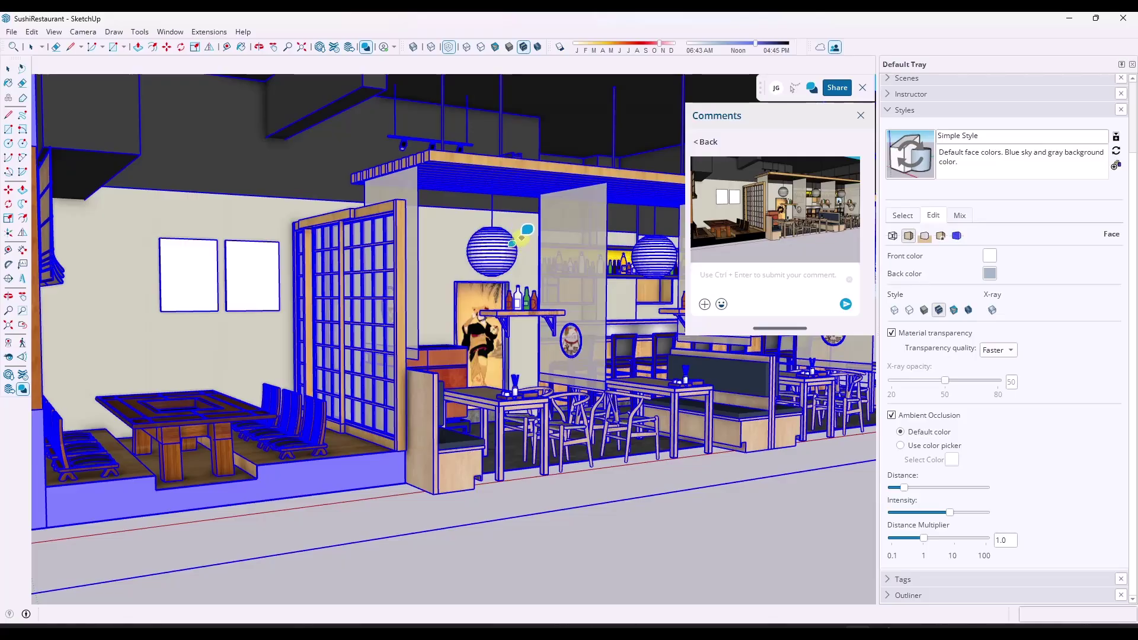
Attach a comment to the first hanging lantern and submit it with the text "Replace these light fixtures".
click(512, 244)
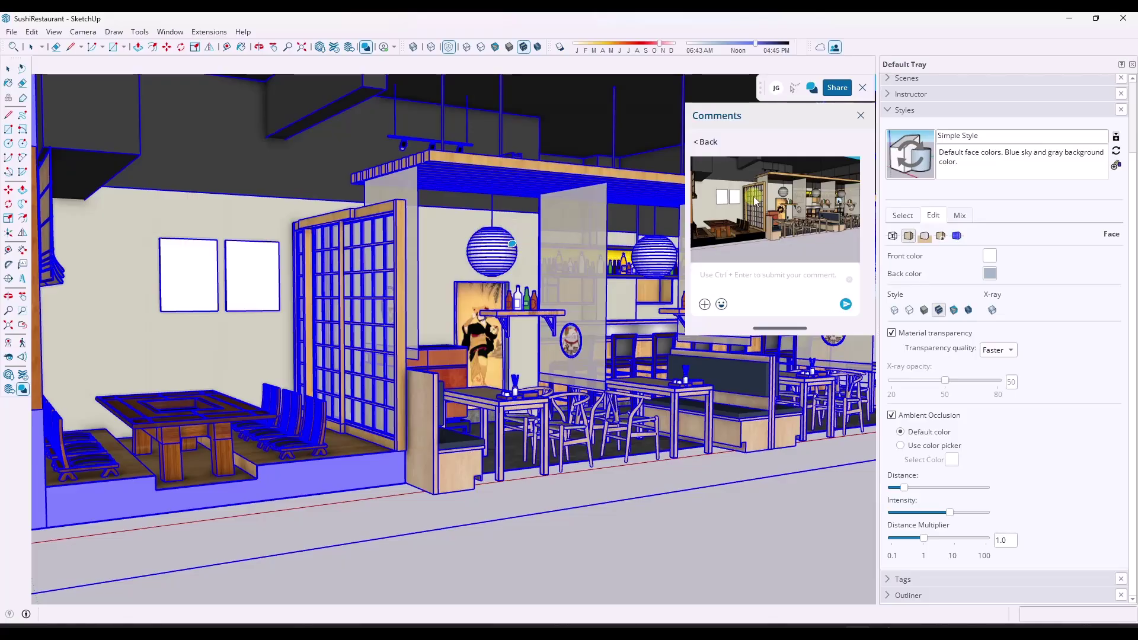
click(708, 142)
click(735, 279)
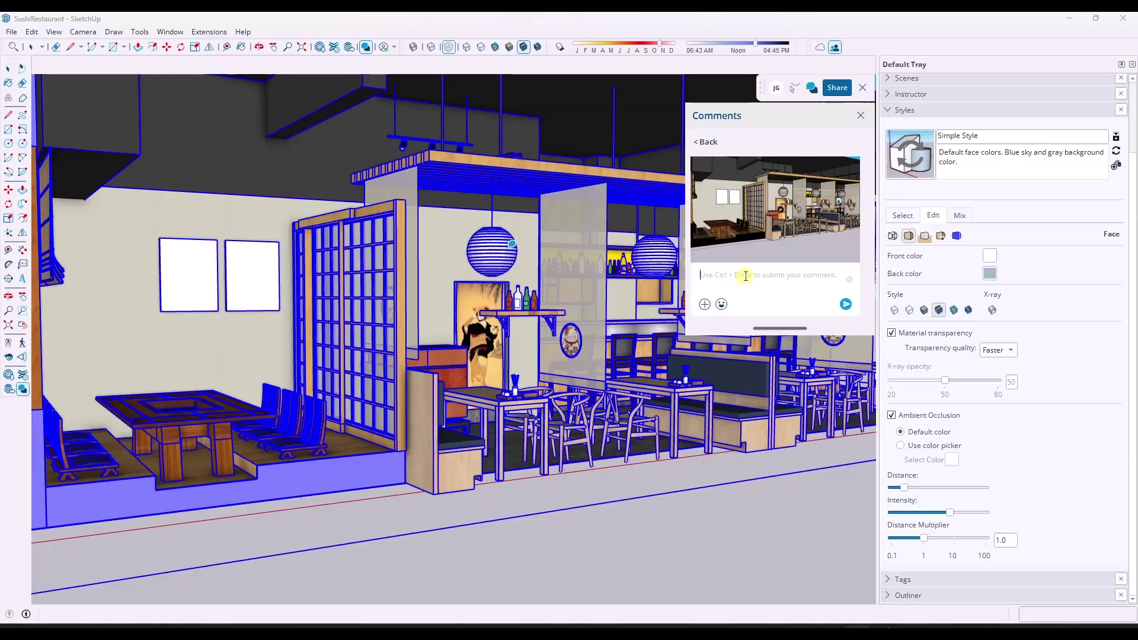
text(Re)
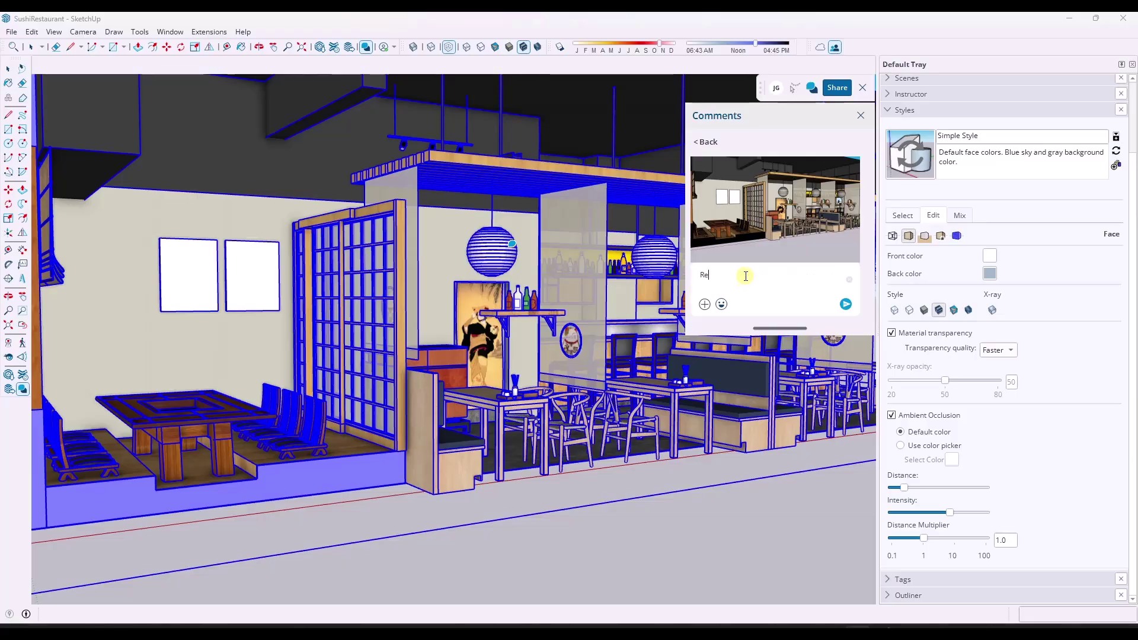
text(place these light)
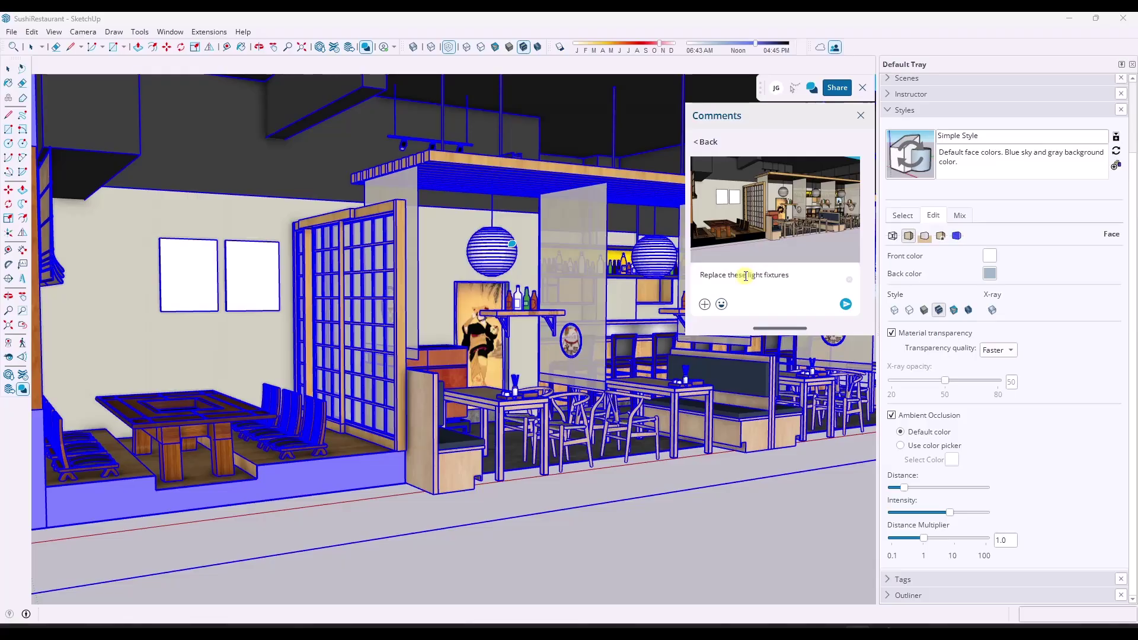
text( fixtures)
click(846, 304)
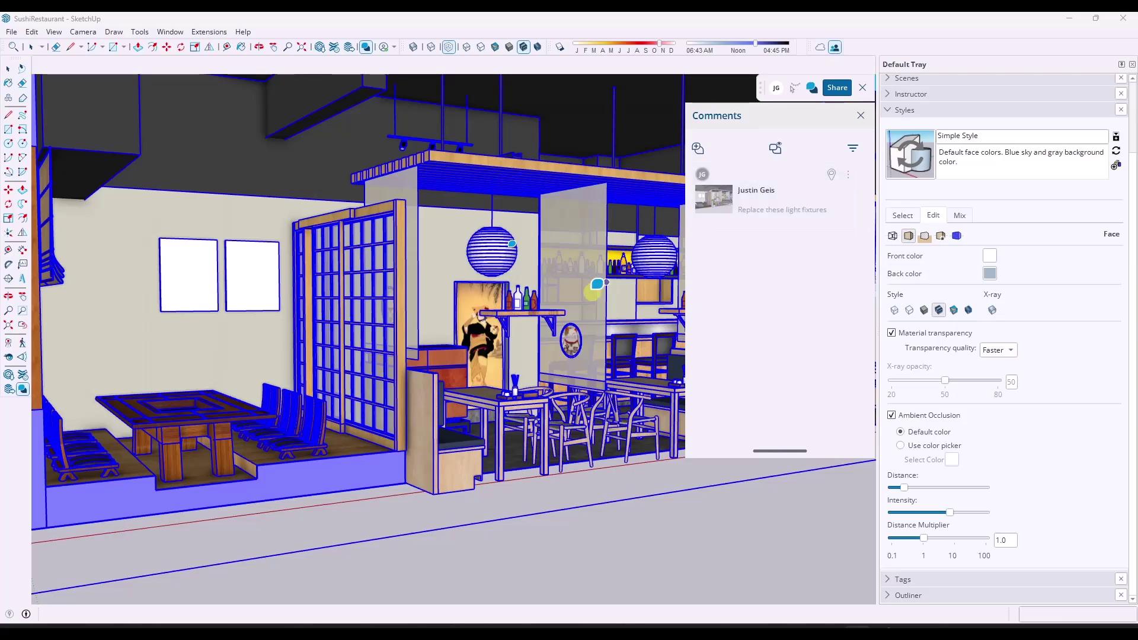
Return from another part of the restaurant to the view saved with the light fixtures comment, and close the comments.
middle_drag(578, 295, 391, 450)
click(724, 204)
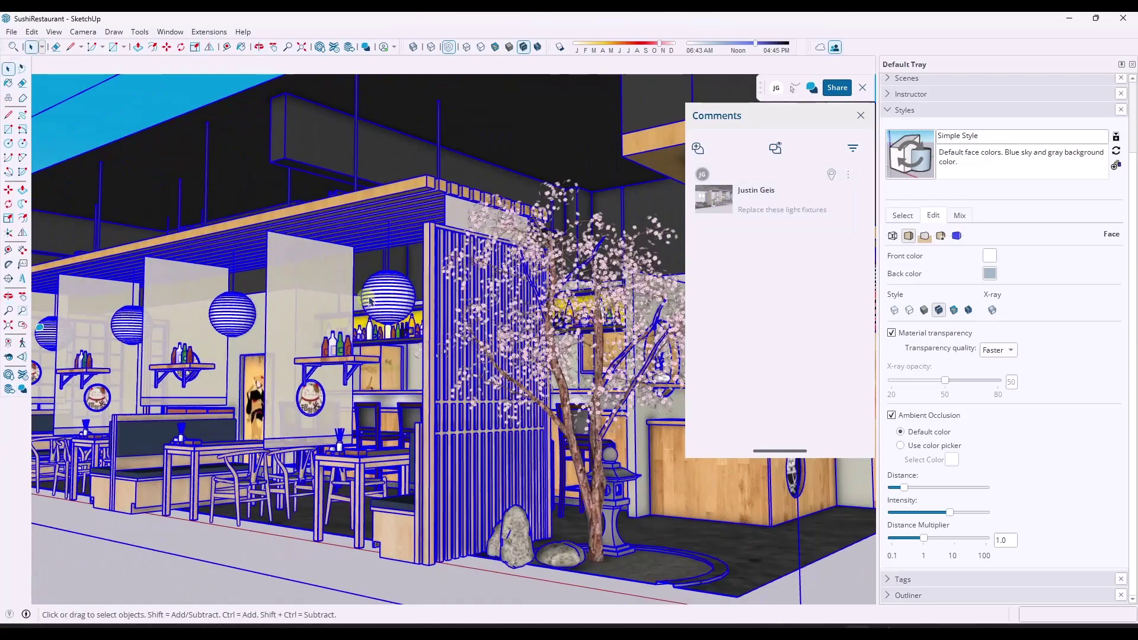
click(724, 204)
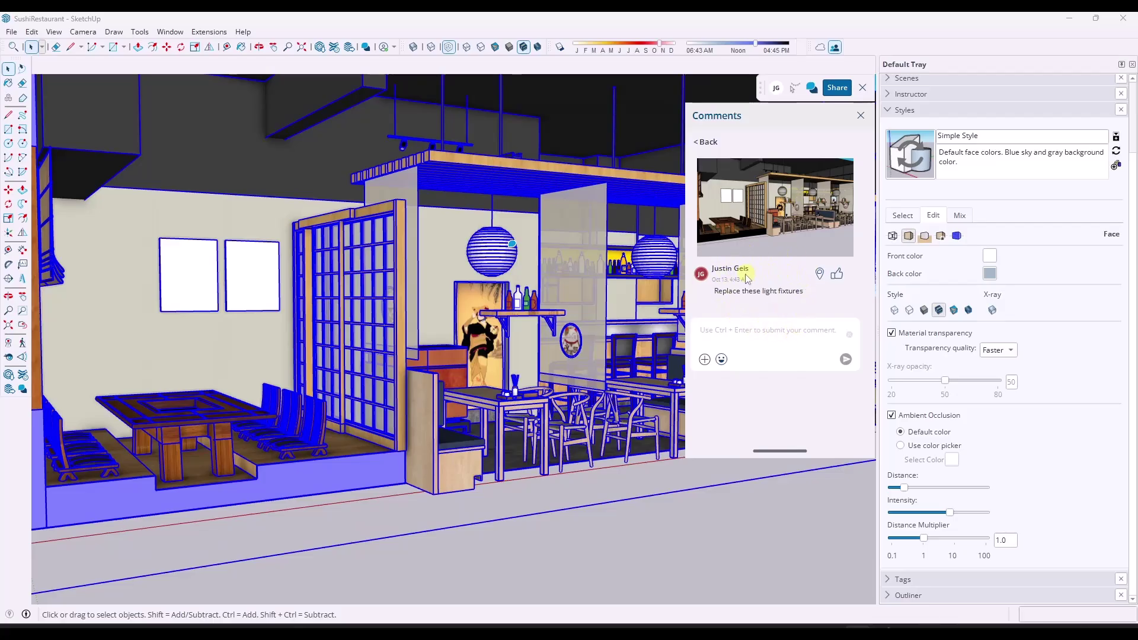
click(859, 115)
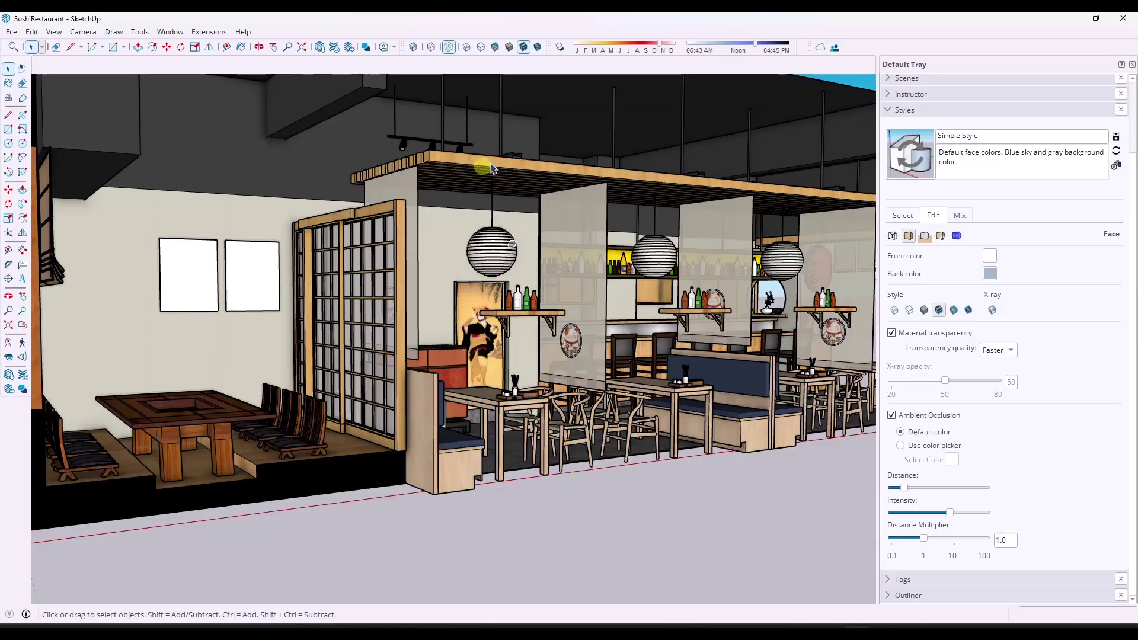
Float the Trimble Connect toolbar over the viewport, and toggle its visibility off and back on.
drag(813, 48, 777, 143)
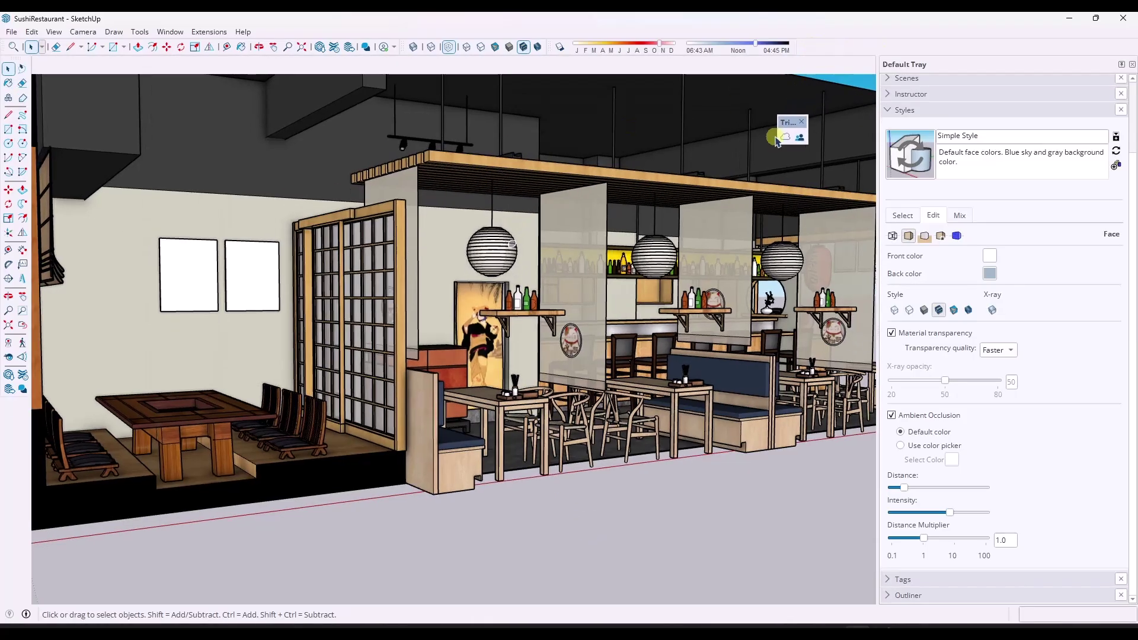
right_click(786, 139)
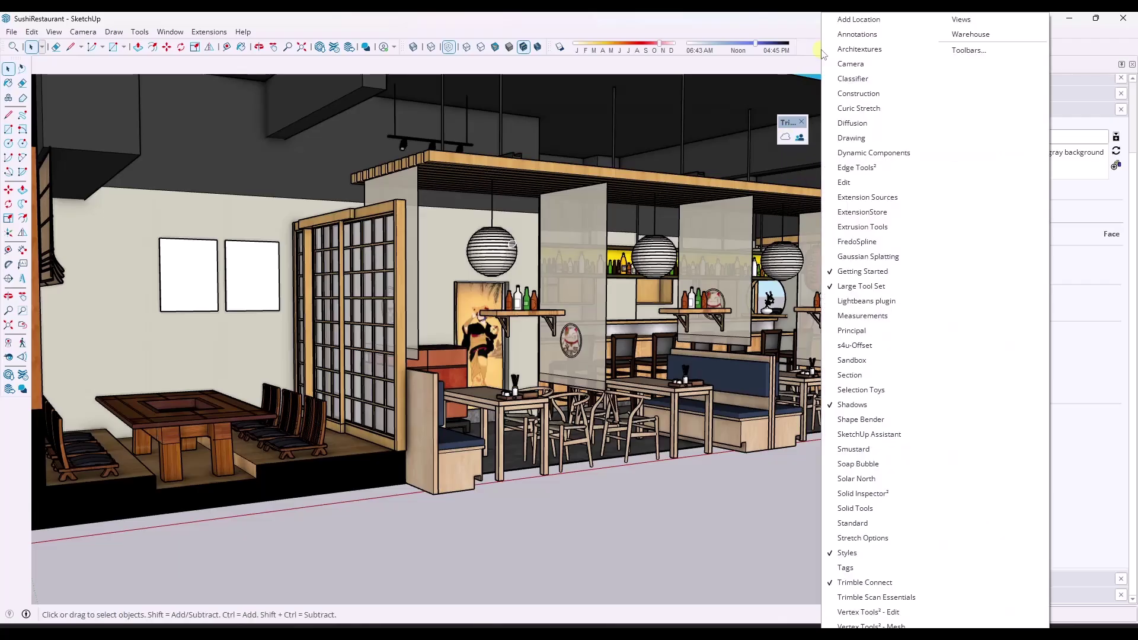
click(865, 582)
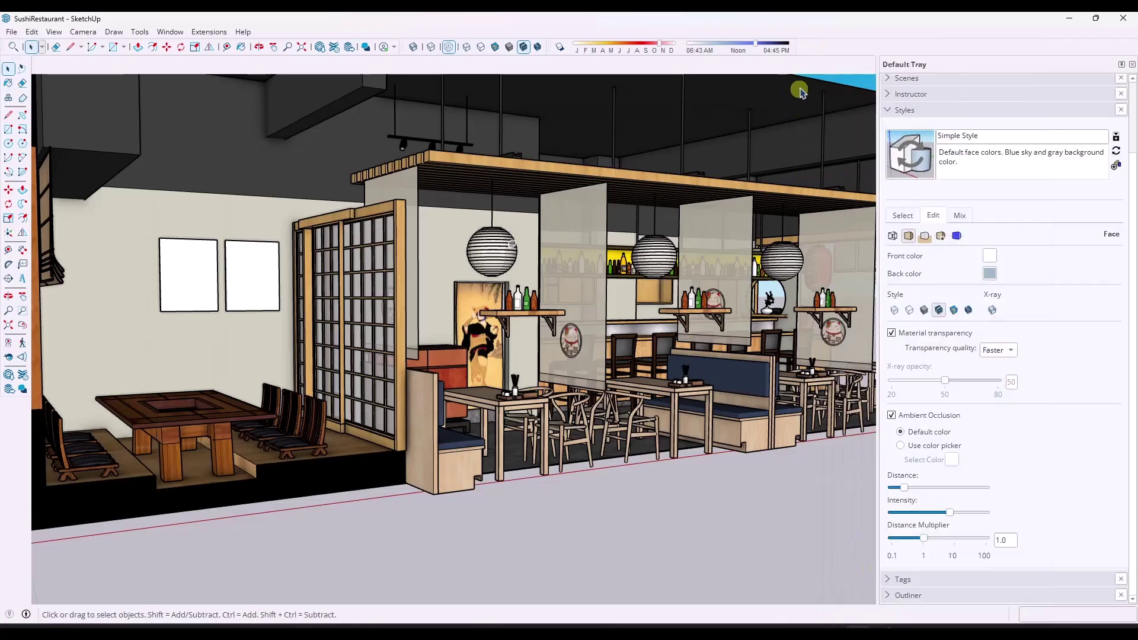
right_click(828, 50)
click(870, 583)
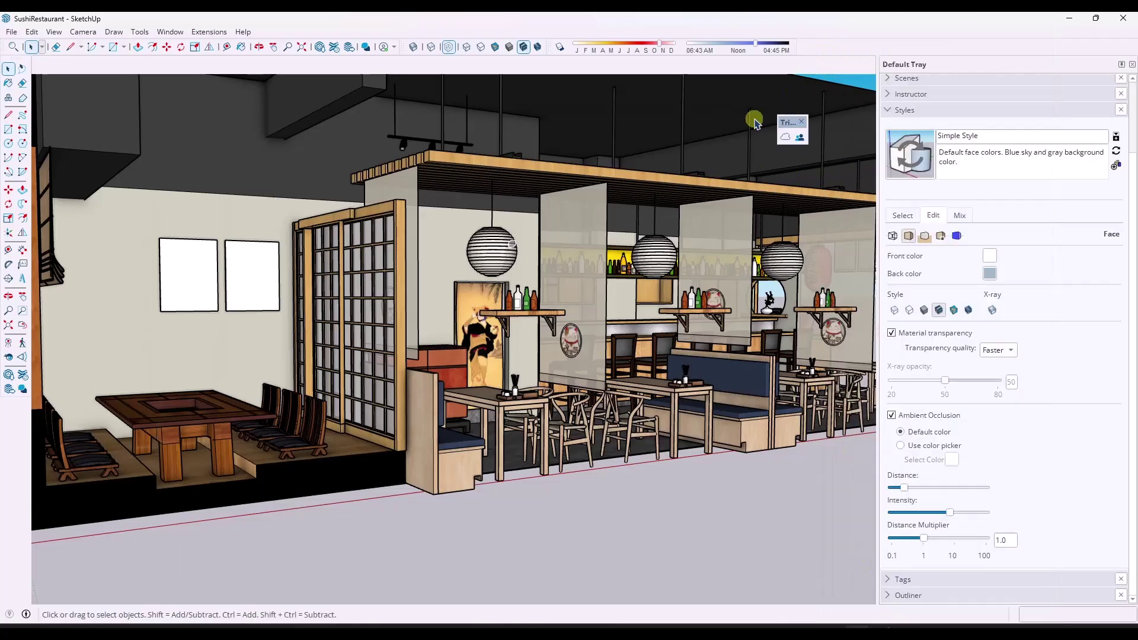
Show the model's collaboration controls and look over the list of existing comments.
click(800, 138)
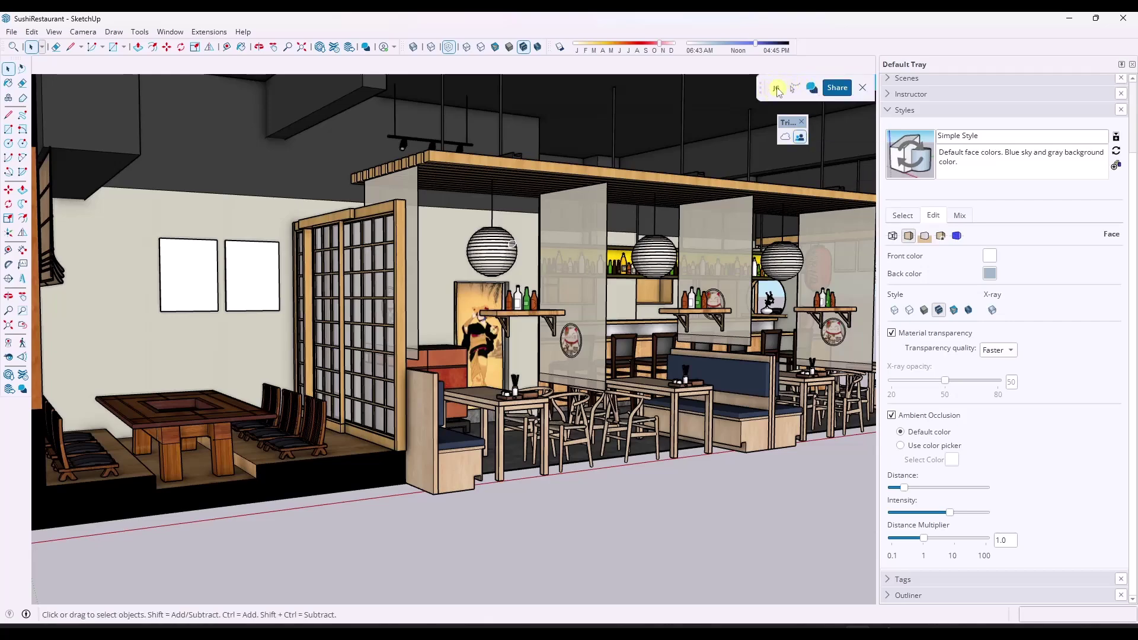
click(812, 88)
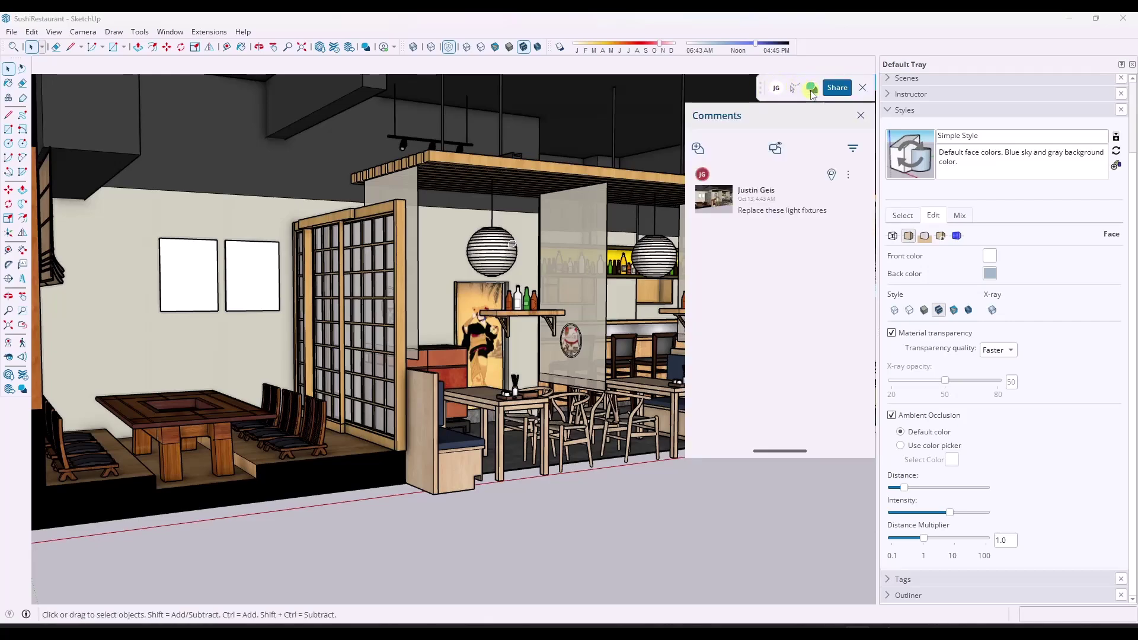
click(811, 90)
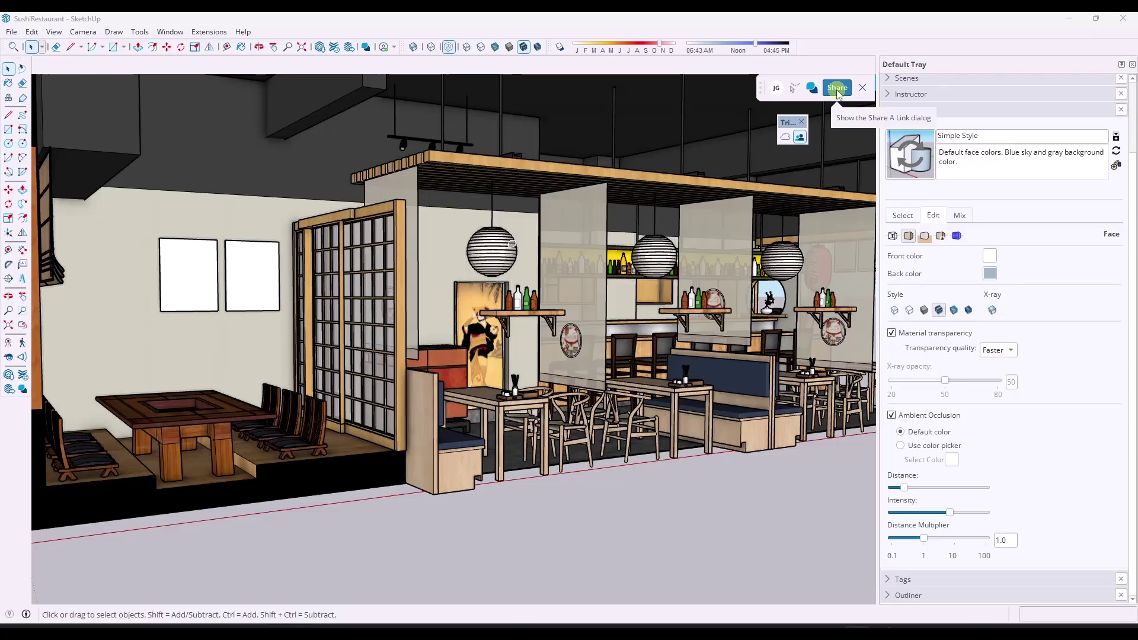
Open sharing for SushiRestaurant.skp and add the invitee's e-mail address with Can Comment permission and user notification.
click(837, 89)
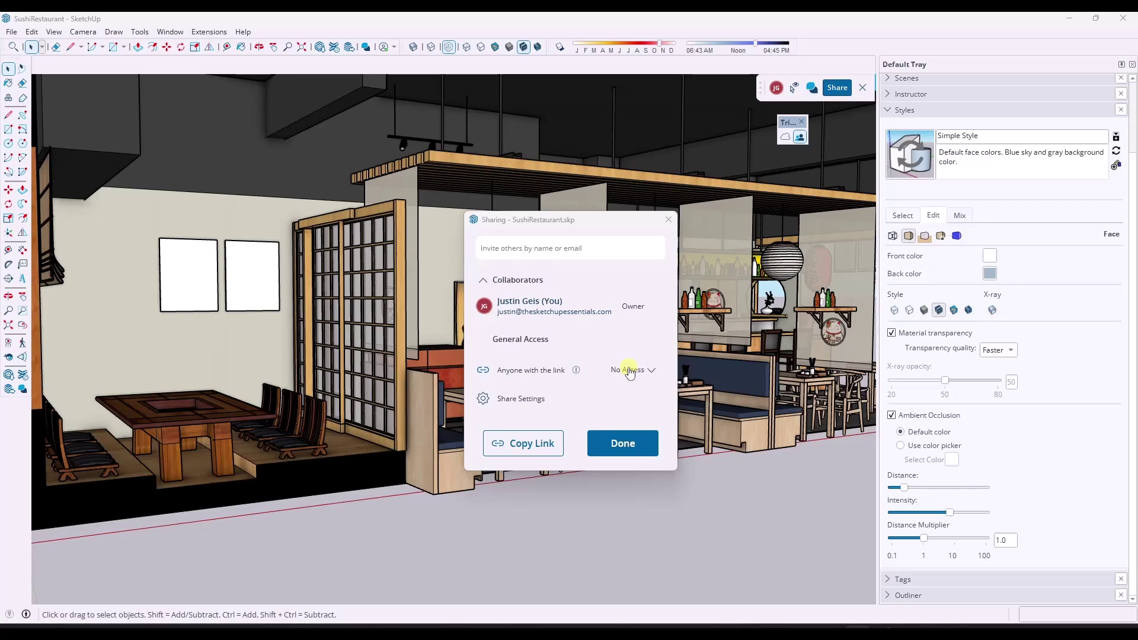
click(544, 248)
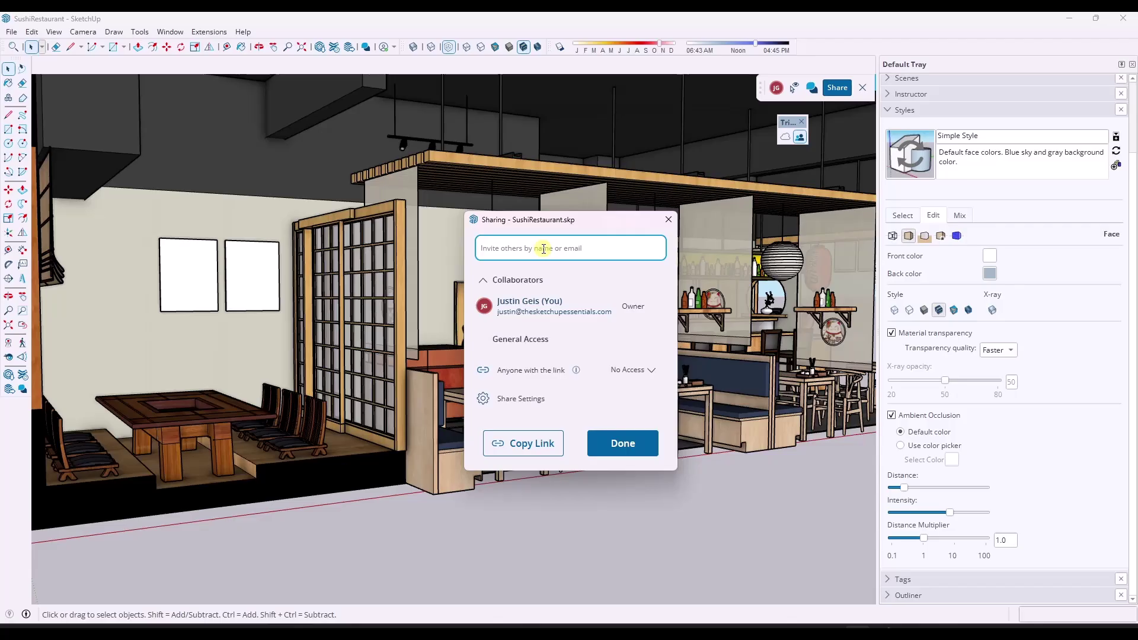
key(ctrl+v)
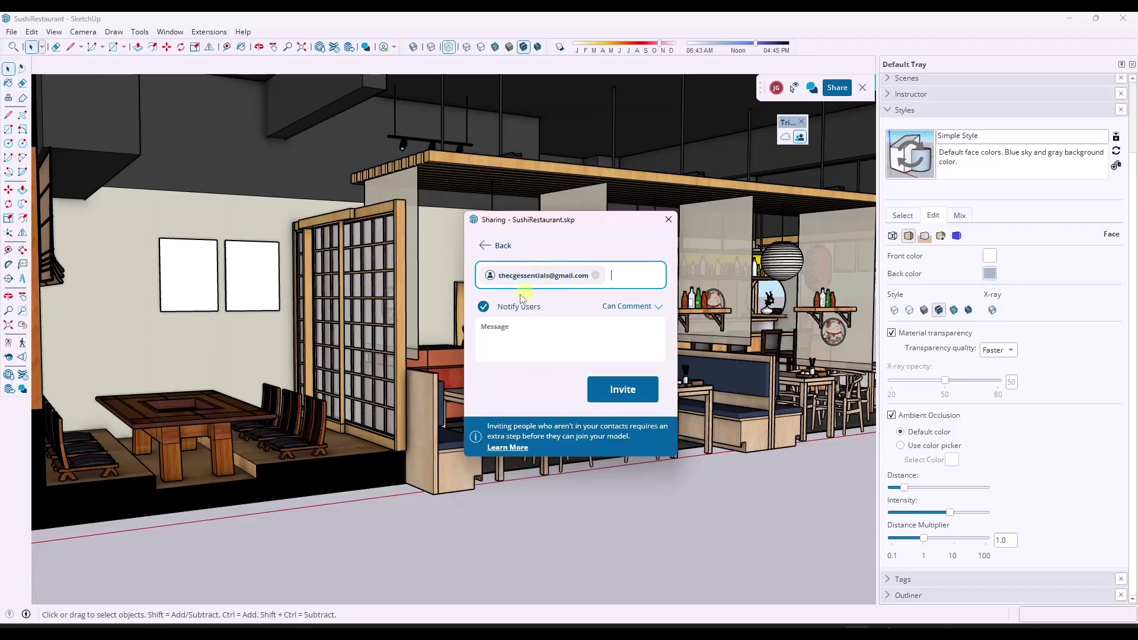
click(530, 333)
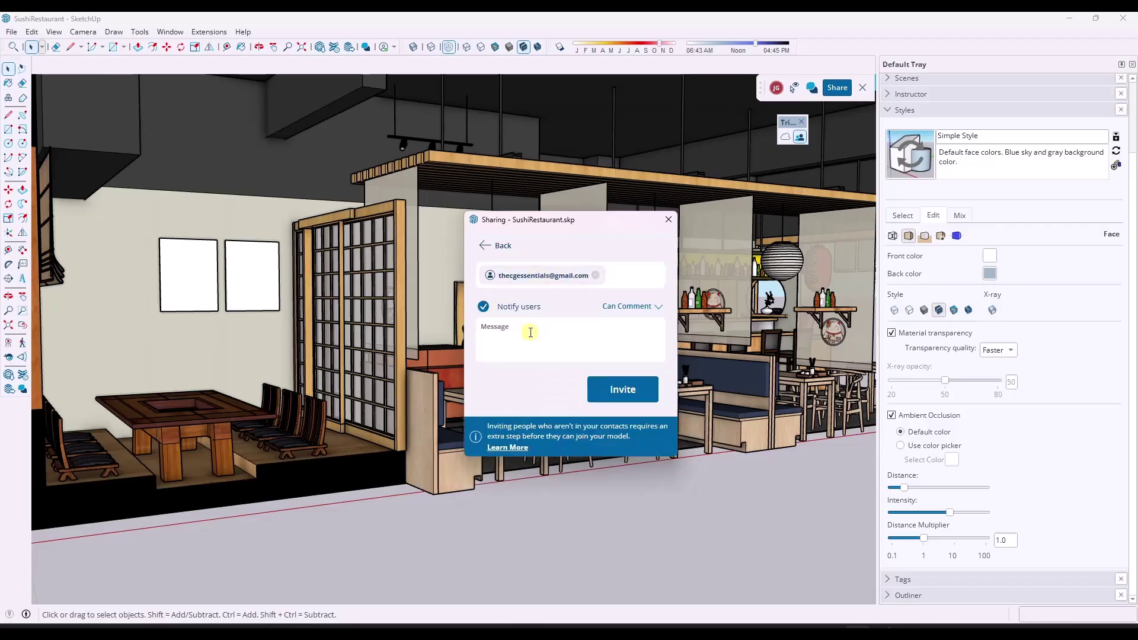
click(633, 307)
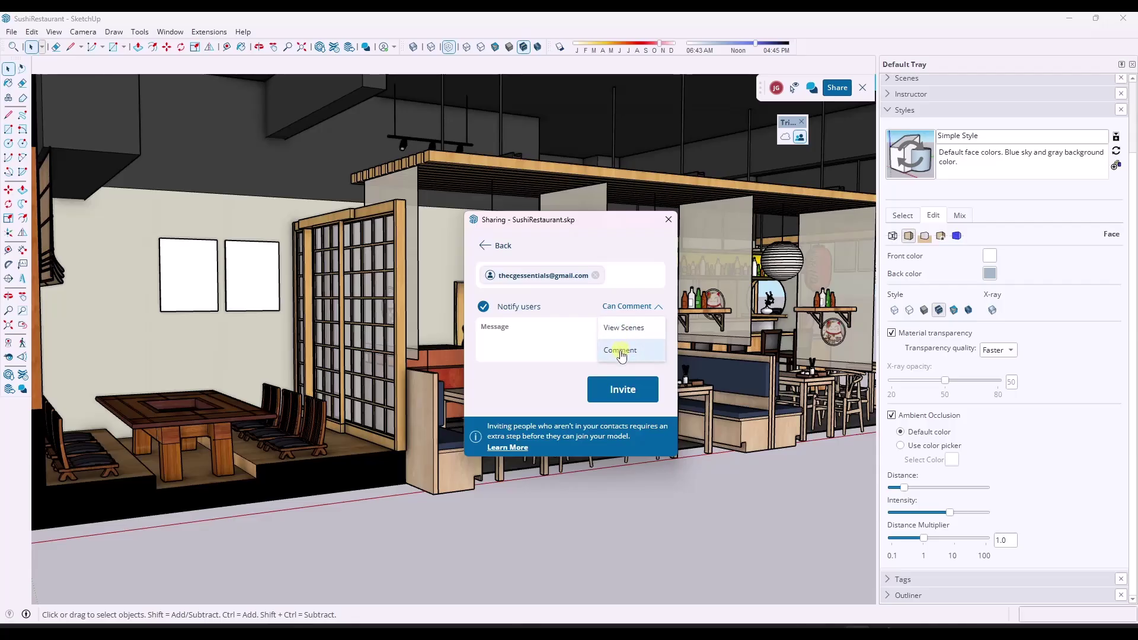
click(572, 307)
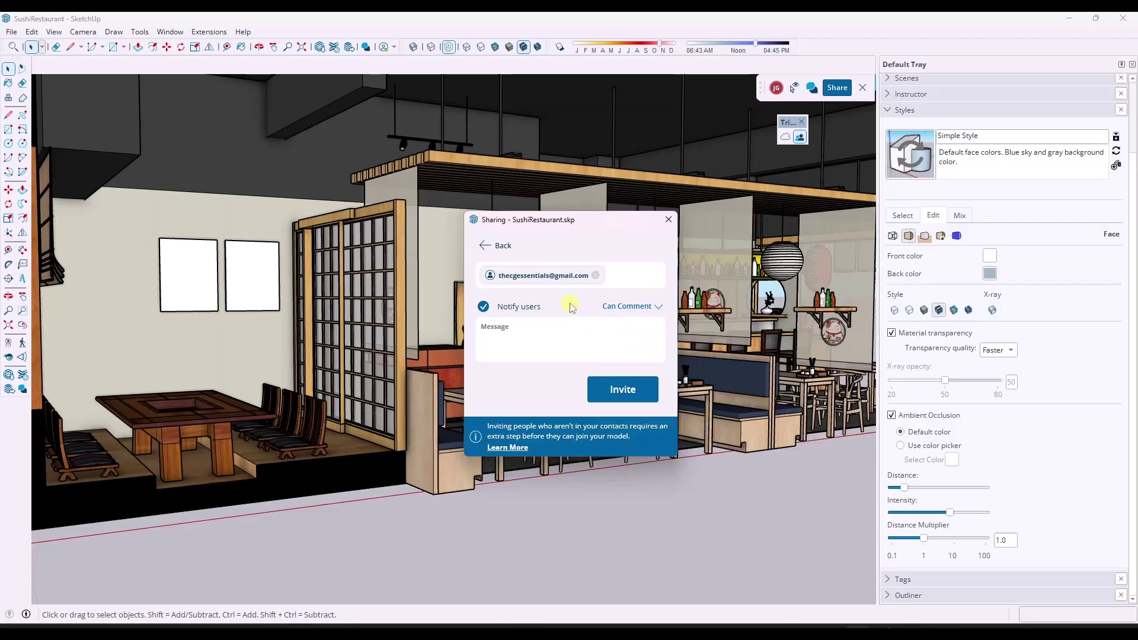
Add the message "Come look at my model!" and send the sharing invitation.
click(549, 331)
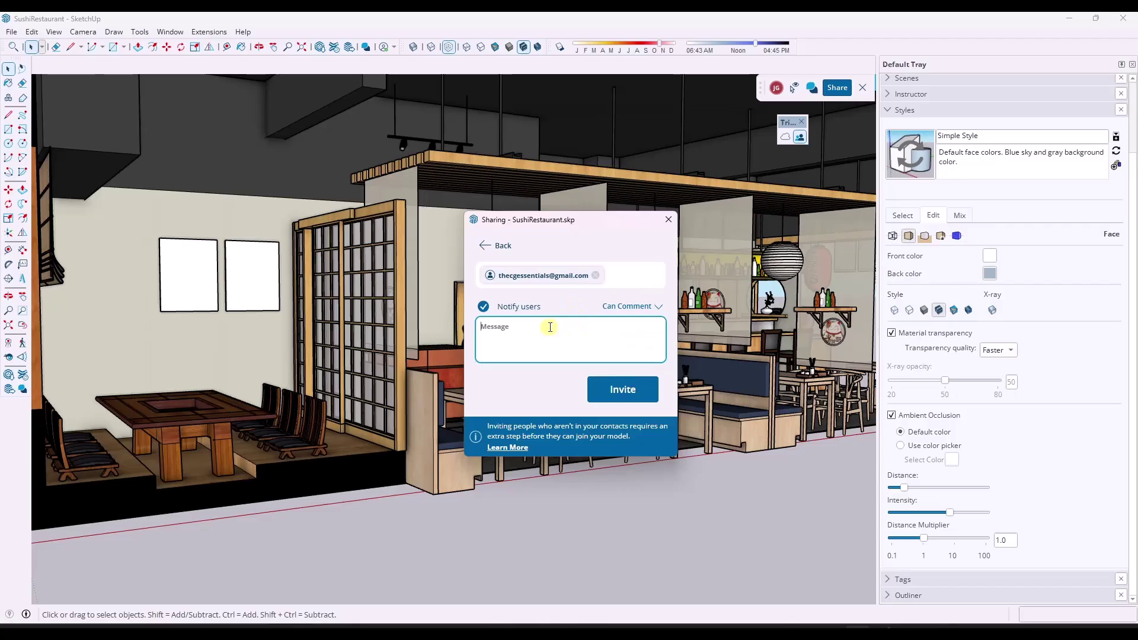
text(Come look at my model!)
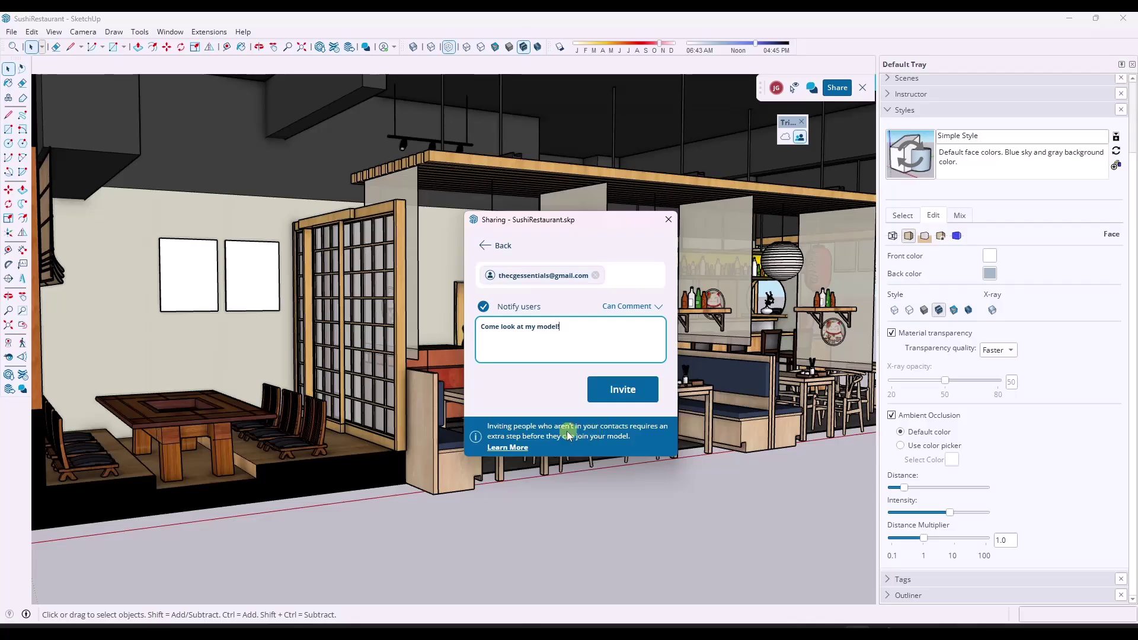
click(634, 394)
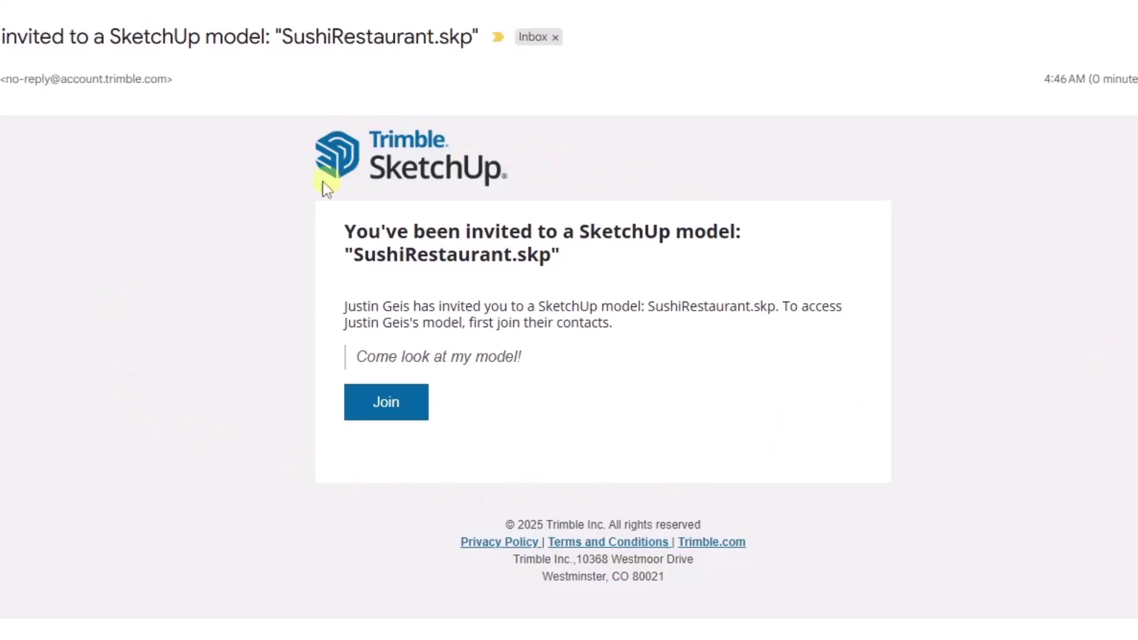
Switch to the invitee's browser, accept the SushiRestaurant.skp invitation from the e-mail, and request to join the owner's contacts.
click(386, 405)
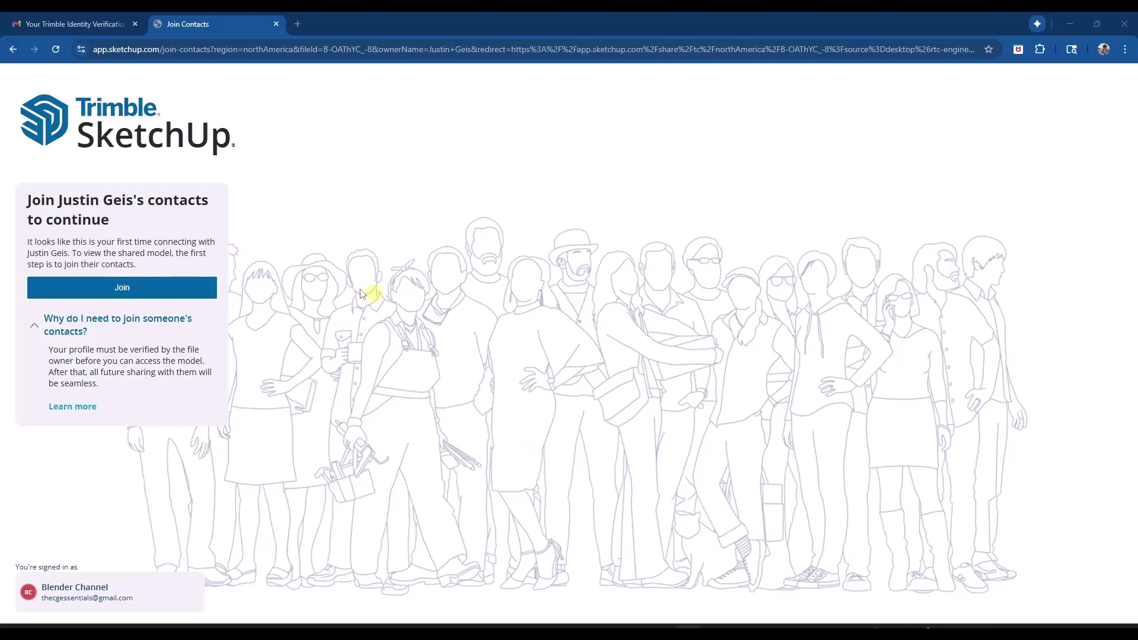
click(121, 292)
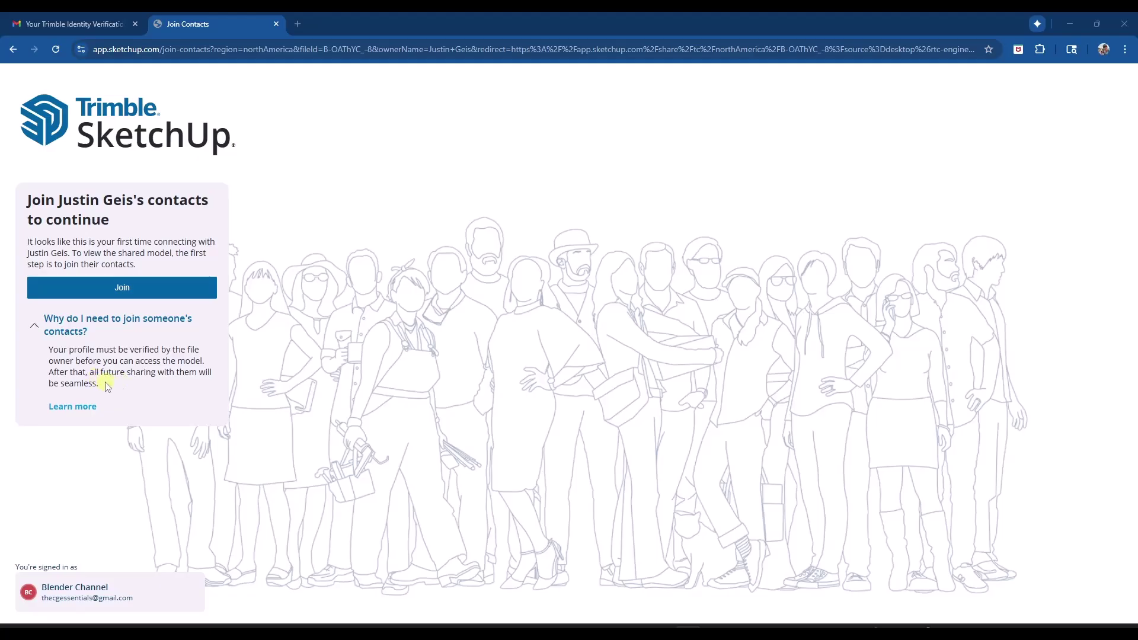
click(124, 287)
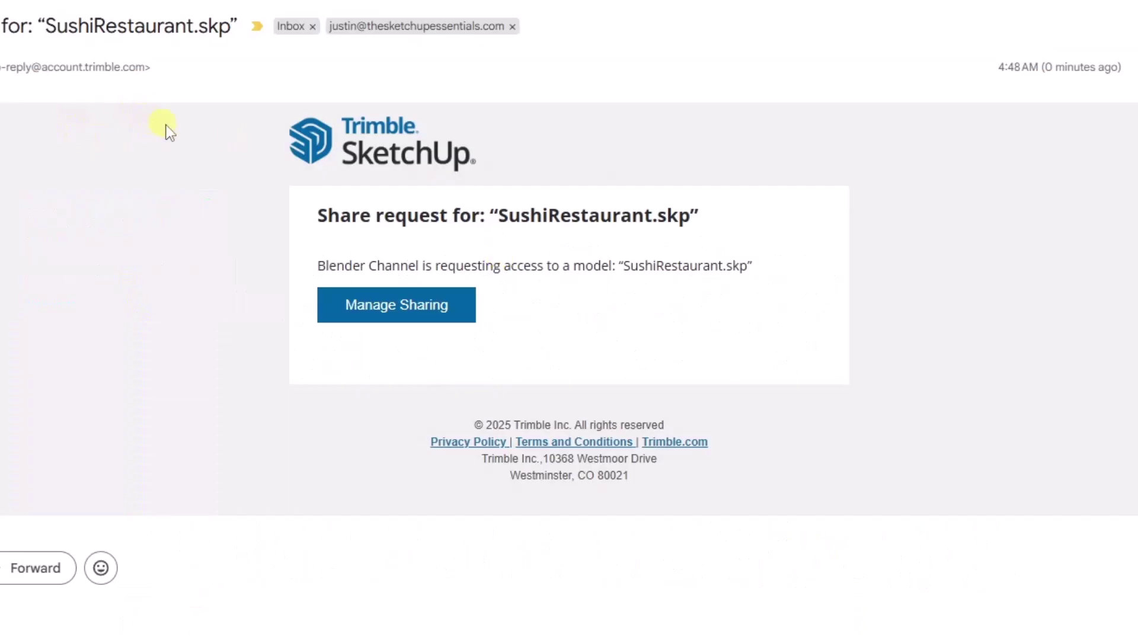
Open sharing management from the owner's request e-mail and grant the requester access to SushiRestaurant.skp.
click(409, 304)
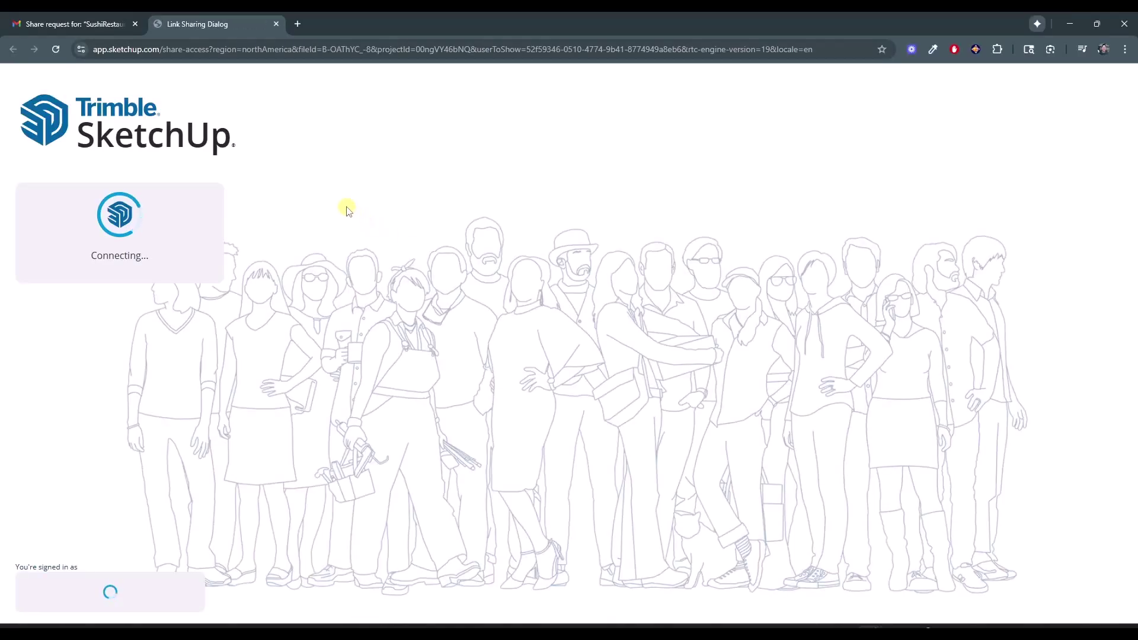
click(182, 371)
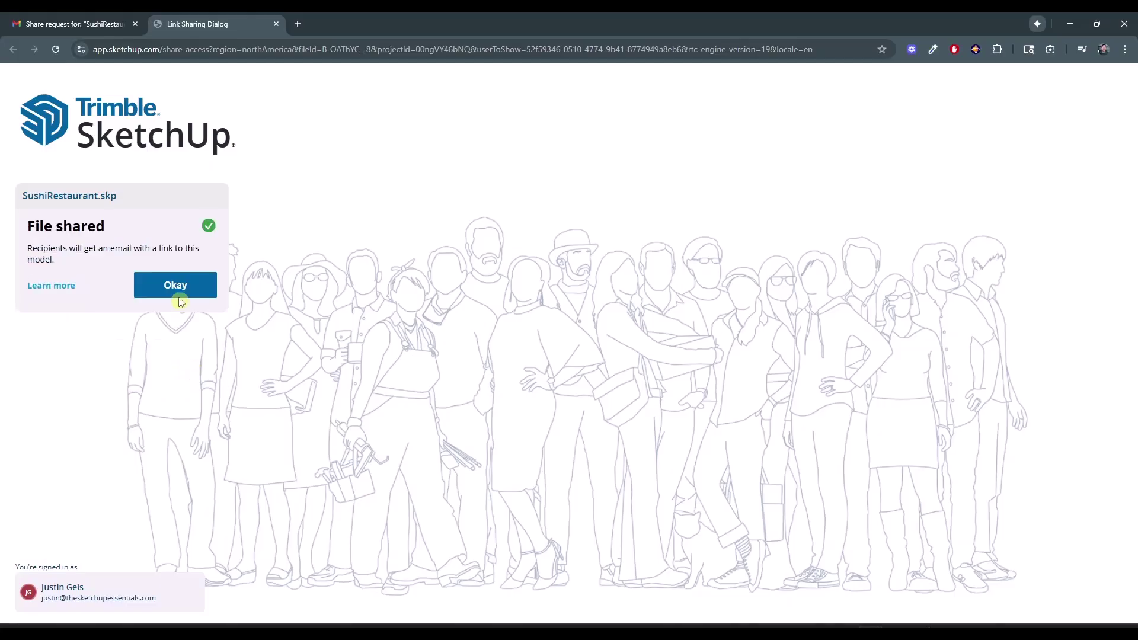
click(179, 292)
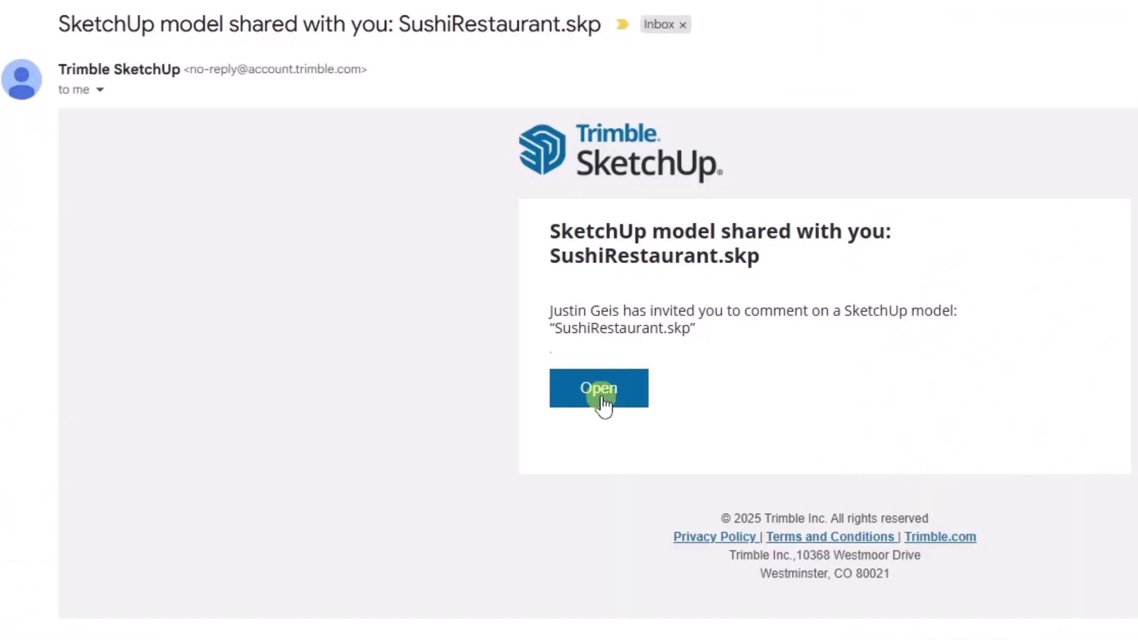
Switch to the invitee's browser, open SushiRestaurant.skp from the share e-mail, and close the Join Contacts page.
click(601, 399)
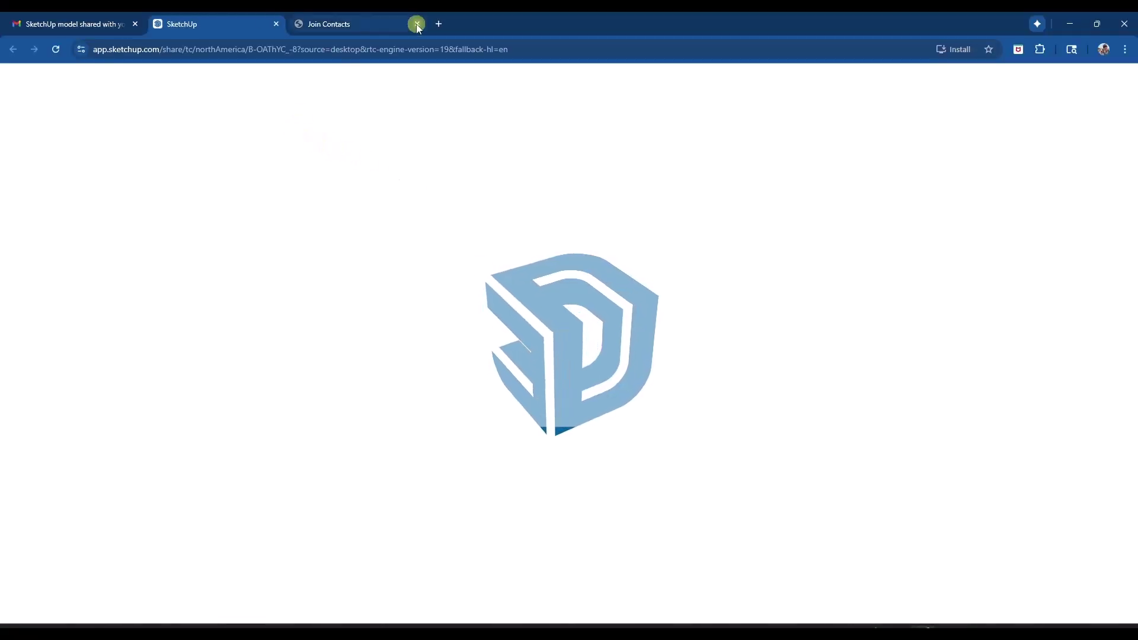
click(416, 24)
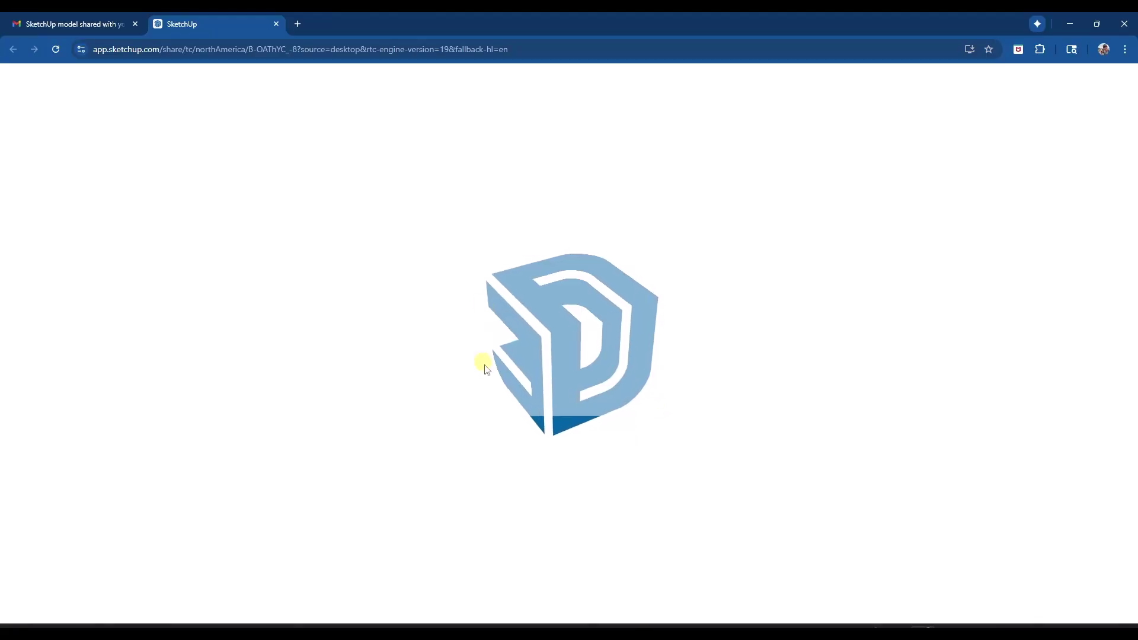
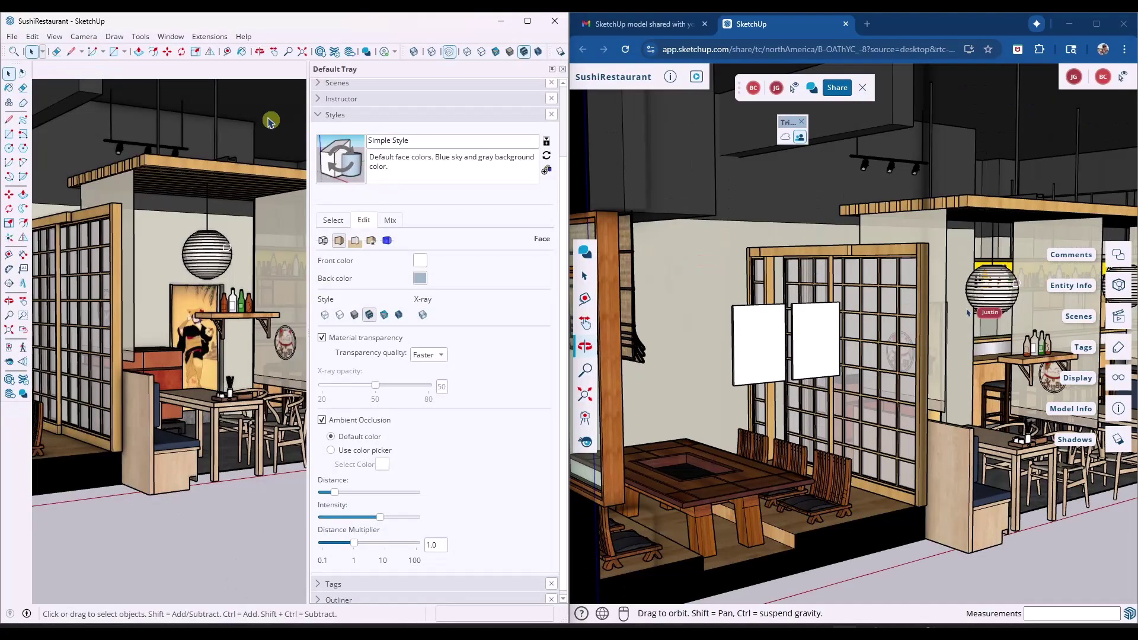
Hide the Default Tray in the owner's desktop SketchUp to enlarge the model area.
click(210, 37)
mouse_move(176, 41)
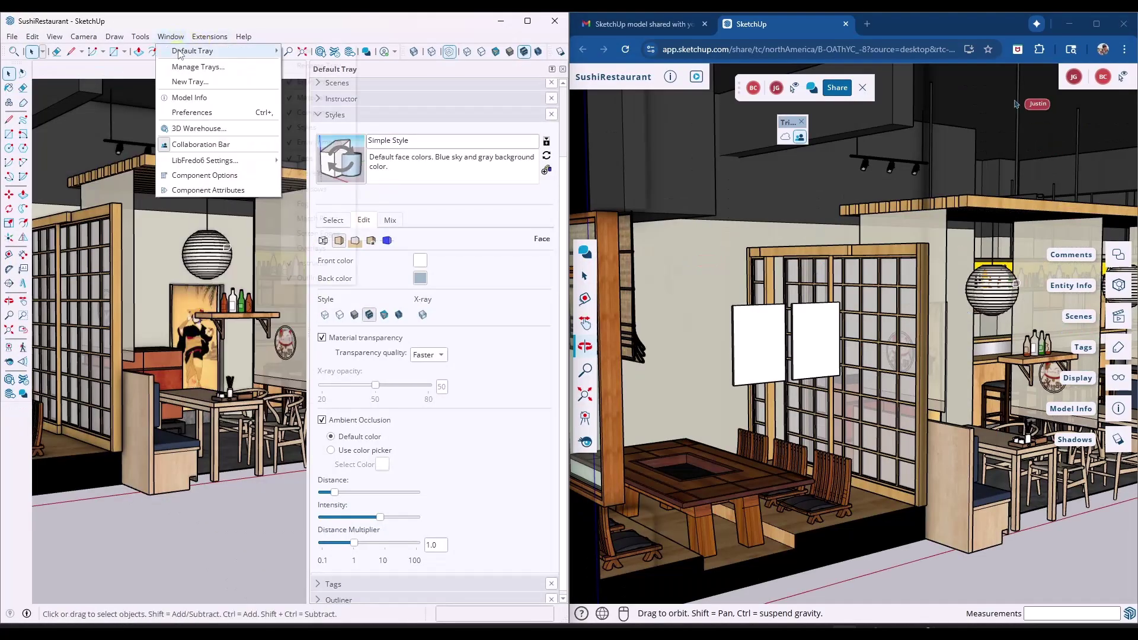
click(306, 51)
Examine how each collaborator's live cursor follows the other's movements in the desktop and browser models.
mouse_move(364, 295)
middle_down()
mouse_move(424, 323)
mouse_move(225, 301)
mouse_move(235, 277)
mouse_move(264, 270)
mouse_move(332, 346)
middle_up()
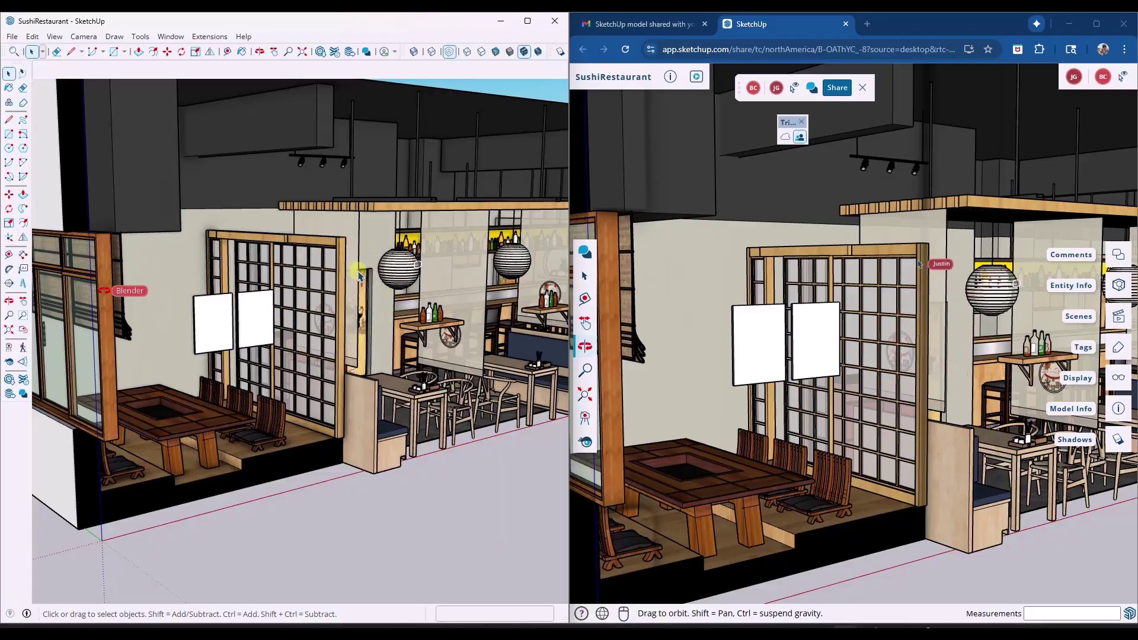
mouse_move(396, 287)
middle_down()
mouse_move(347, 267)
mouse_move(357, 268)
middle_up()
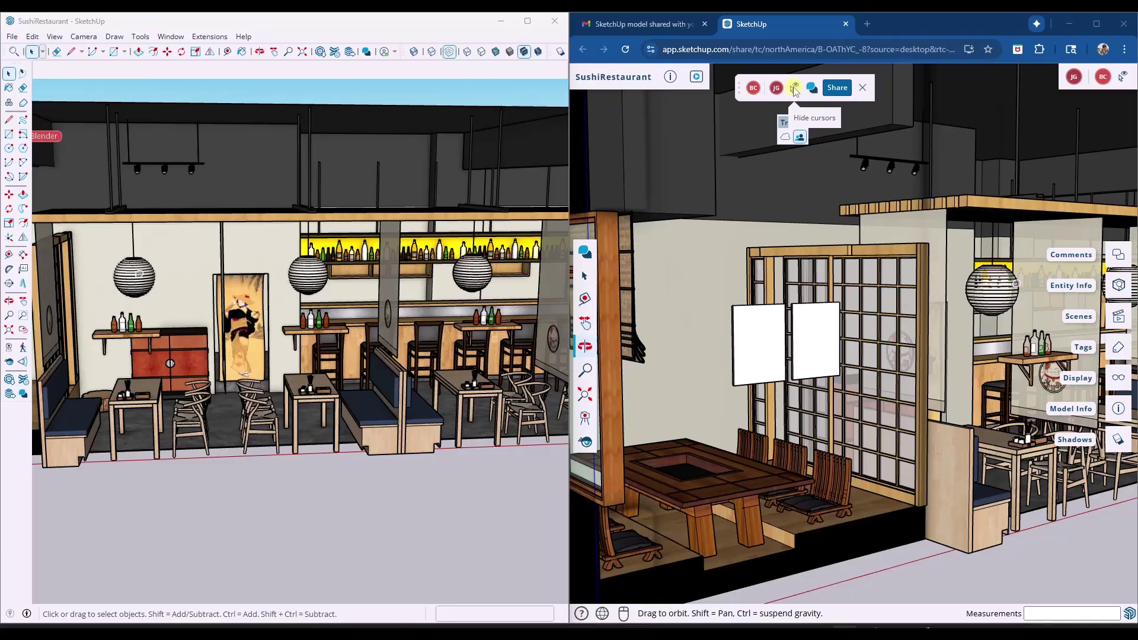
click(797, 95)
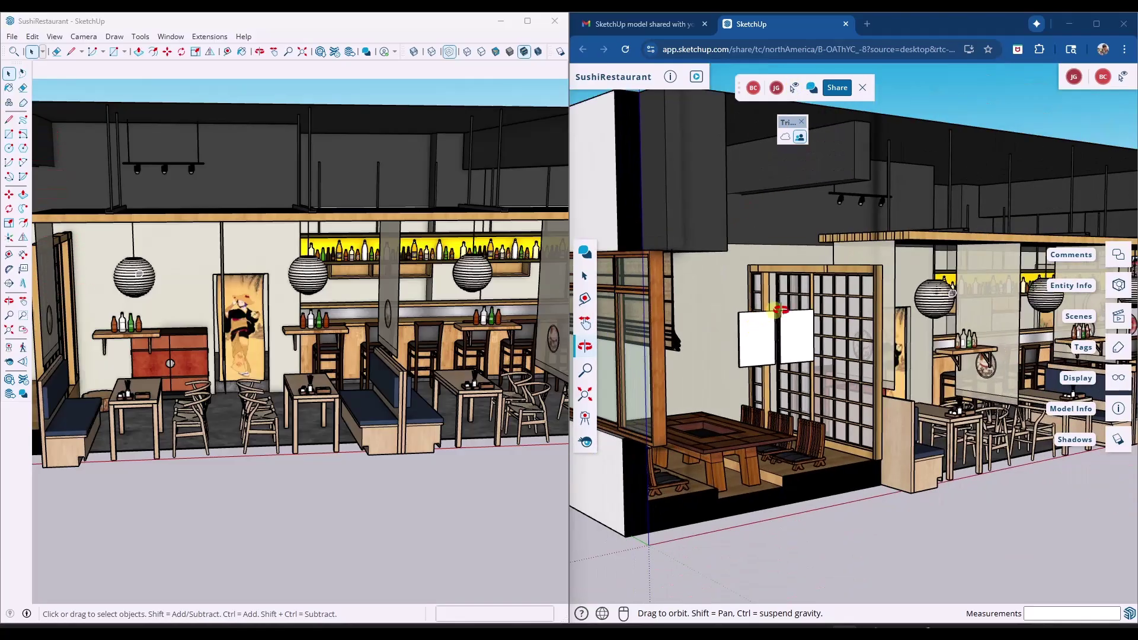
drag(969, 300, 1000, 289)
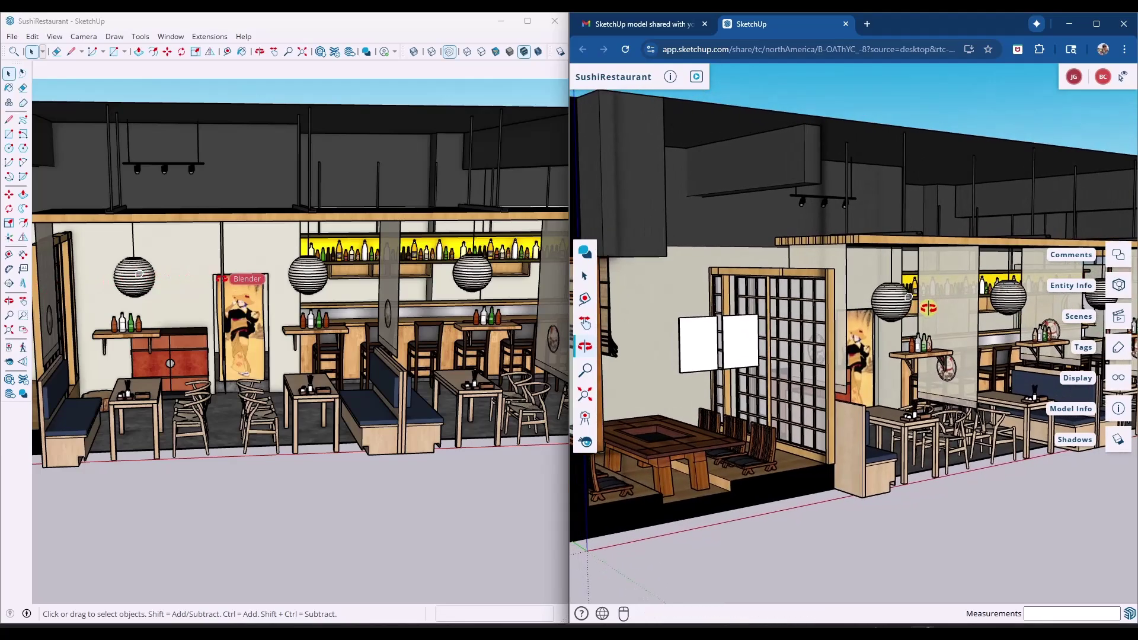
Show the comments in the browser and view the "Replace these light fixtures" comment with its saved camera view.
click(1118, 254)
click(1032, 275)
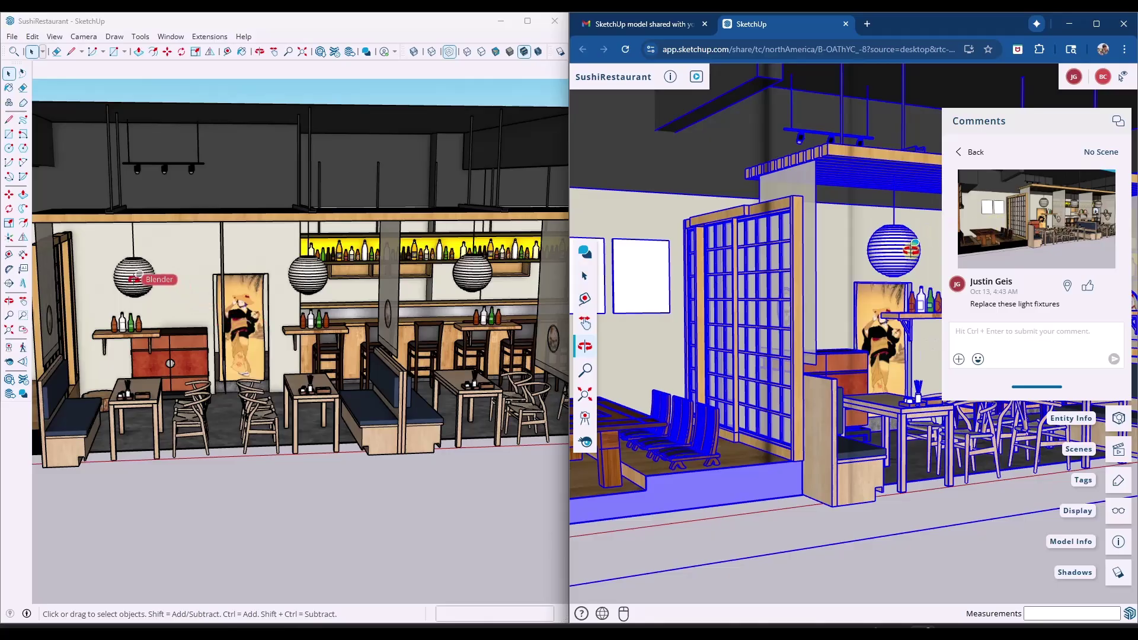
Attach the comment "Make this a different kind of wood" to the wooden bar front behind the stools and submit it.
drag(914, 246, 837, 290)
scroll(837, 290, down, 5)
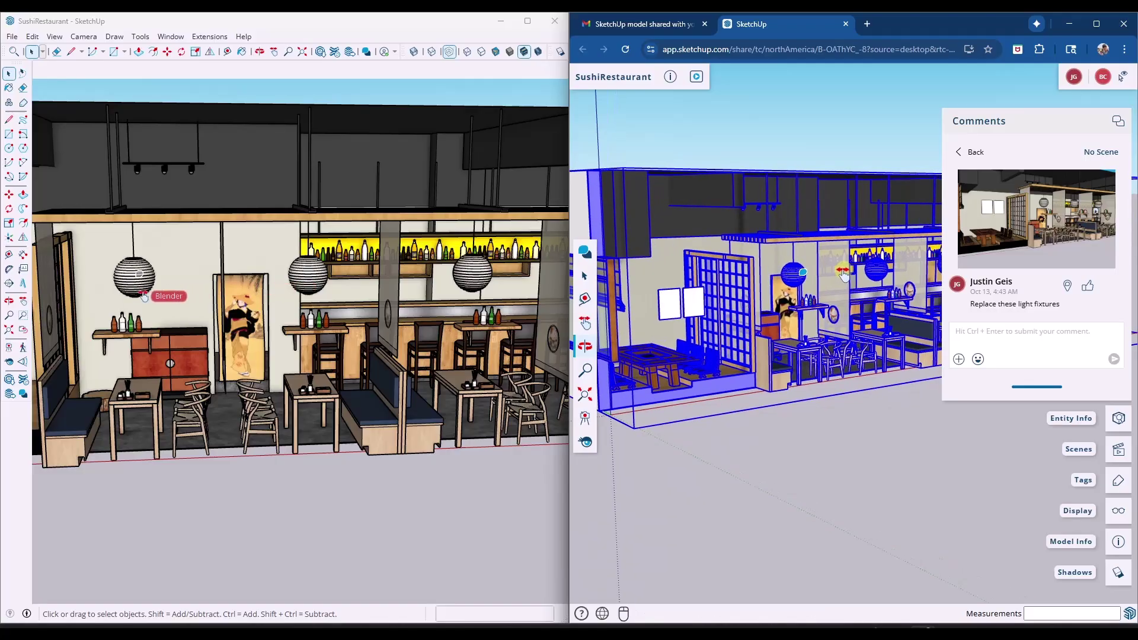
scroll(804, 274, up, 3)
drag(838, 287, 708, 318)
scroll(707, 319, up, 6)
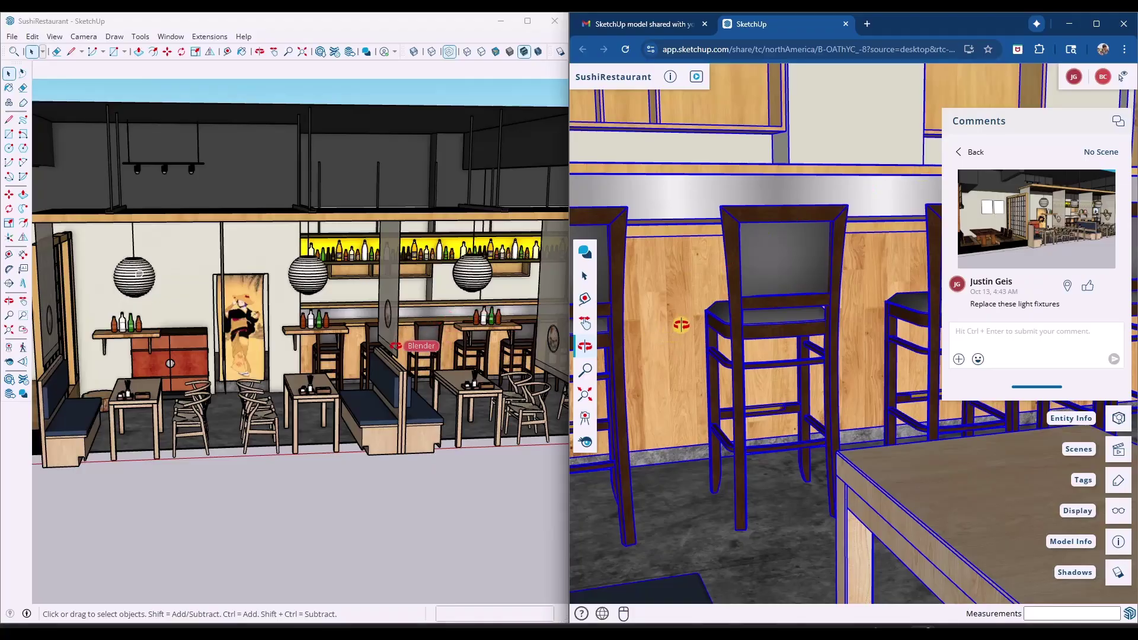
click(586, 252)
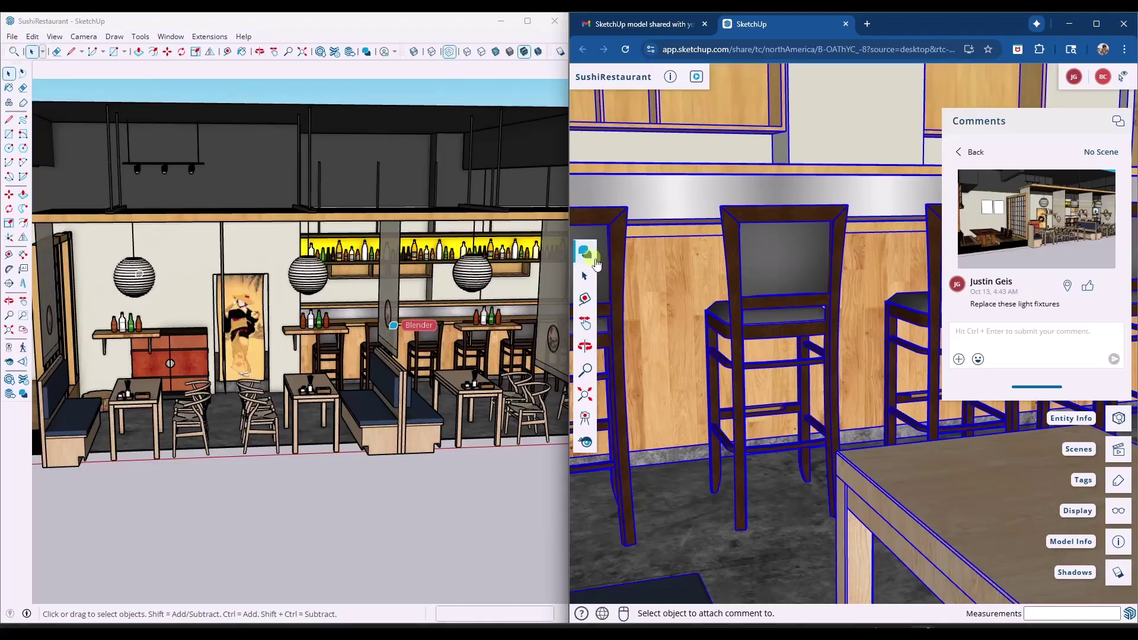
click(672, 284)
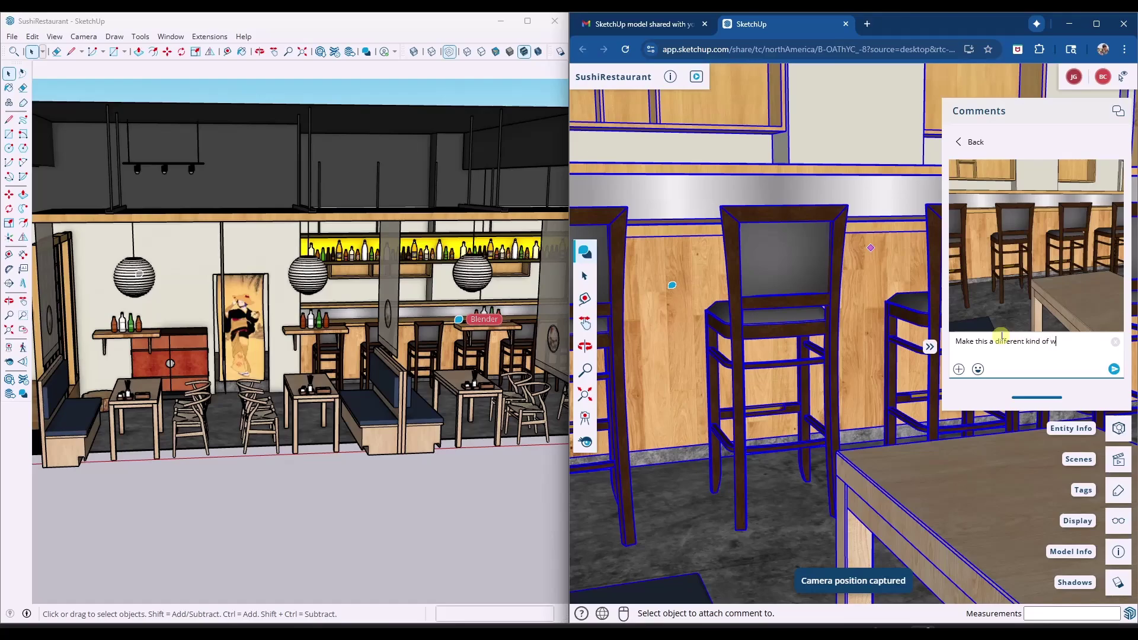
click(1114, 370)
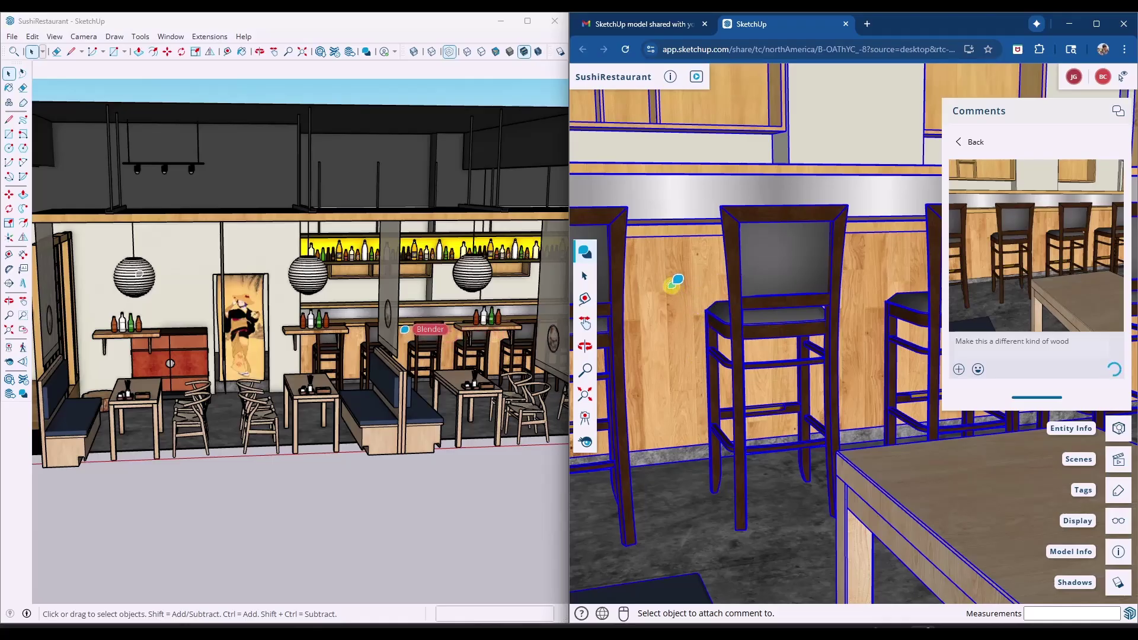
In desktop SketchUp, view the invitee's wood comment and its camera position from its marker on the bar front.
mouse_move(394, 363)
middle_down()
mouse_move(470, 360)
mouse_move(468, 335)
mouse_move(379, 335)
middle_up()
key(space)
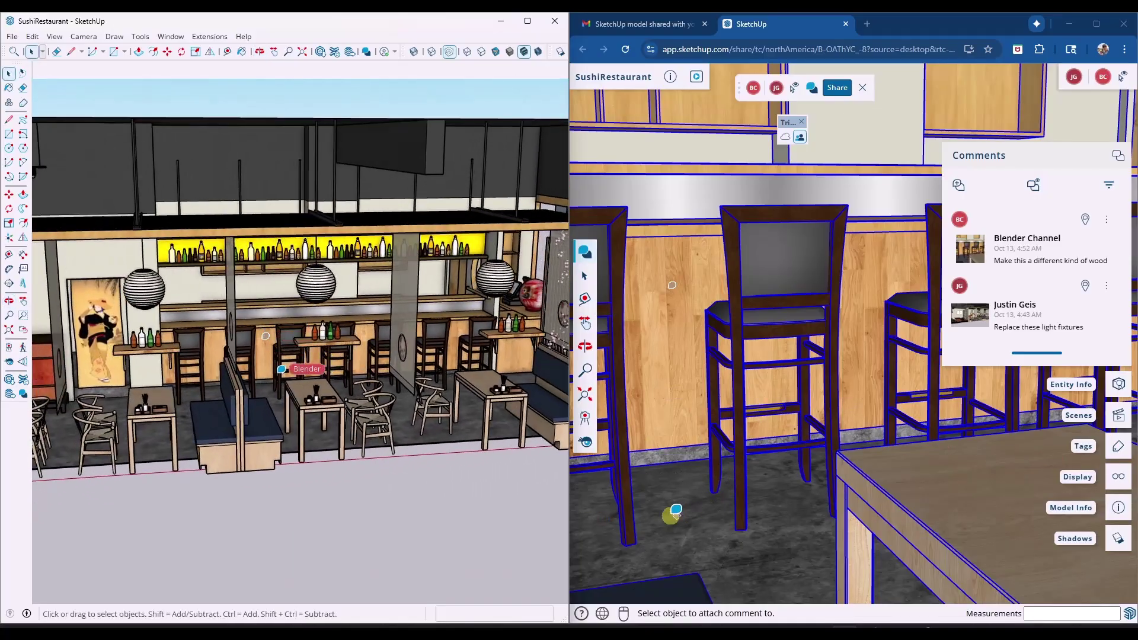
click(266, 341)
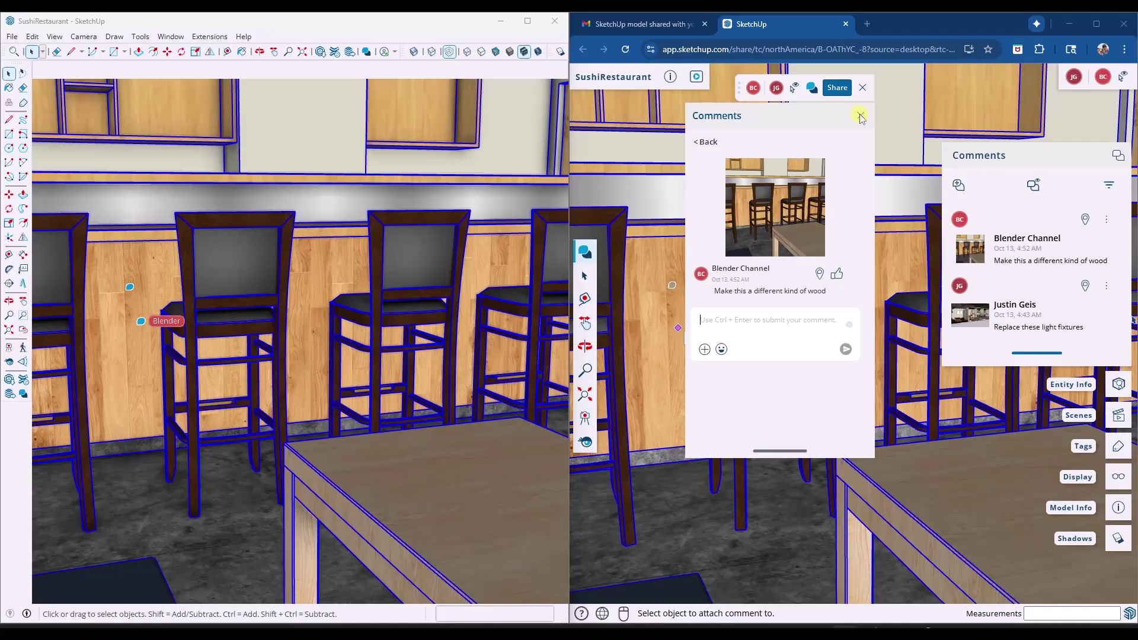
In the browser, mark the "Make this a different kind of wood" comment as resolved and collapse the Resolved group.
click(1085, 222)
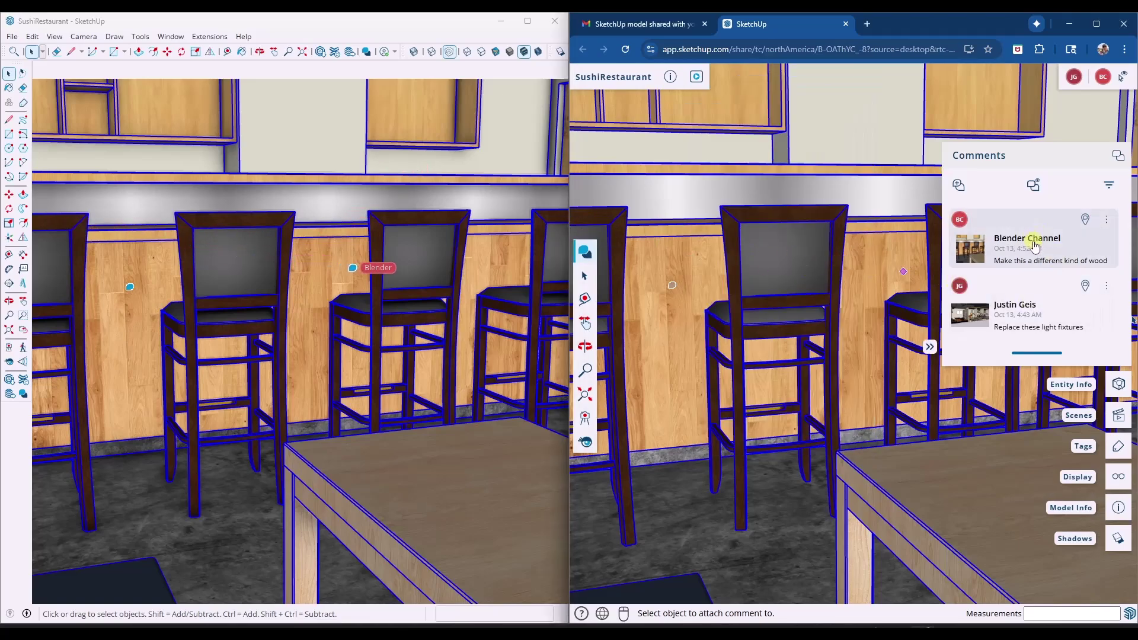
click(1107, 221)
click(1038, 264)
click(972, 313)
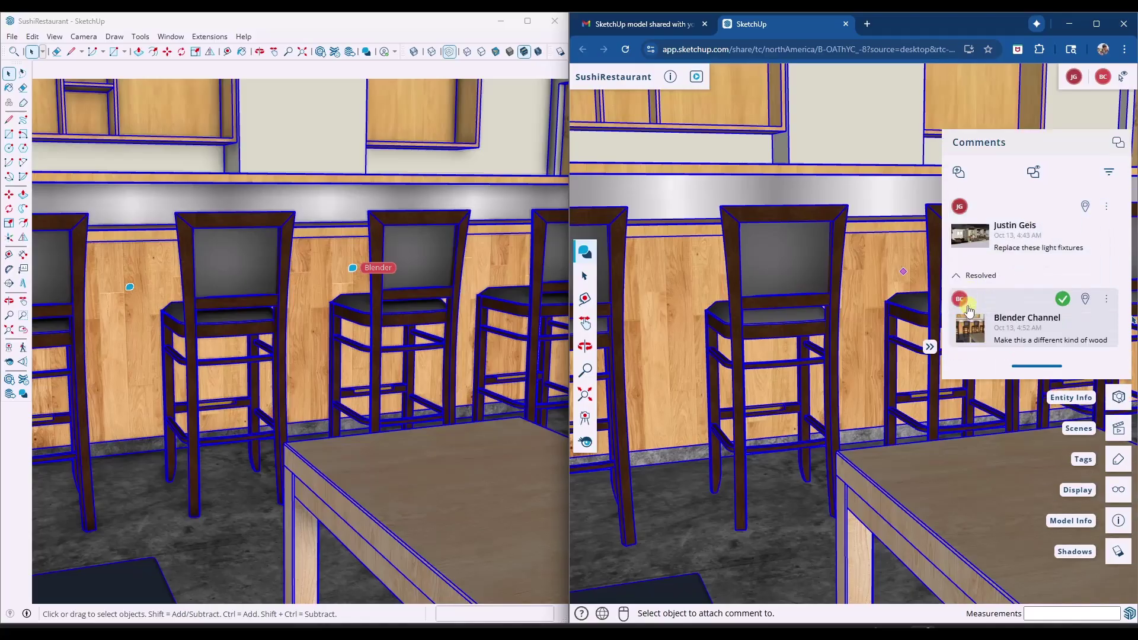
click(960, 276)
click(958, 306)
click(960, 277)
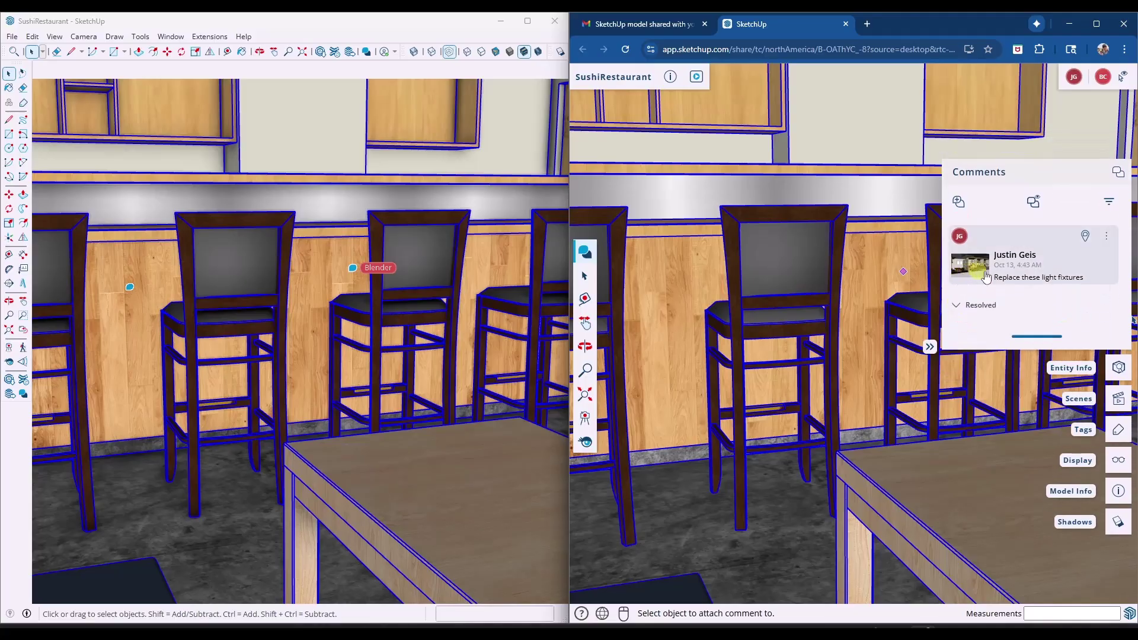
In desktop SketchUp, return to an overview of the dining area, clear the selection, and close the comment details.
middle_drag(318, 287, 396, 281)
scroll(359, 288, down, 10)
key(space)
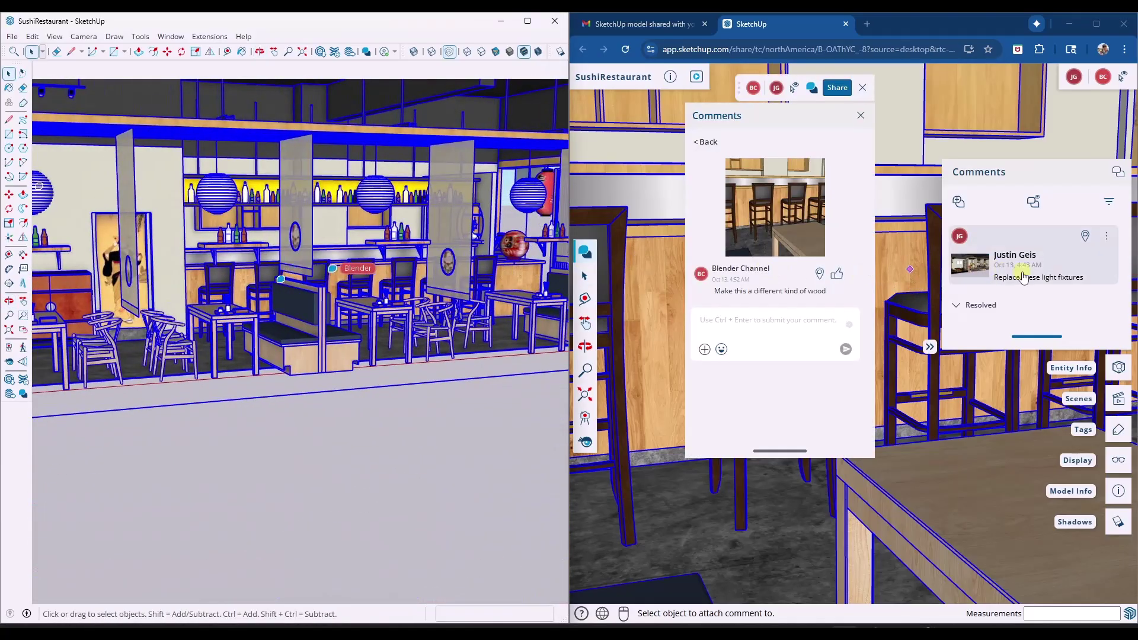
middle_drag(270, 261, 314, 270)
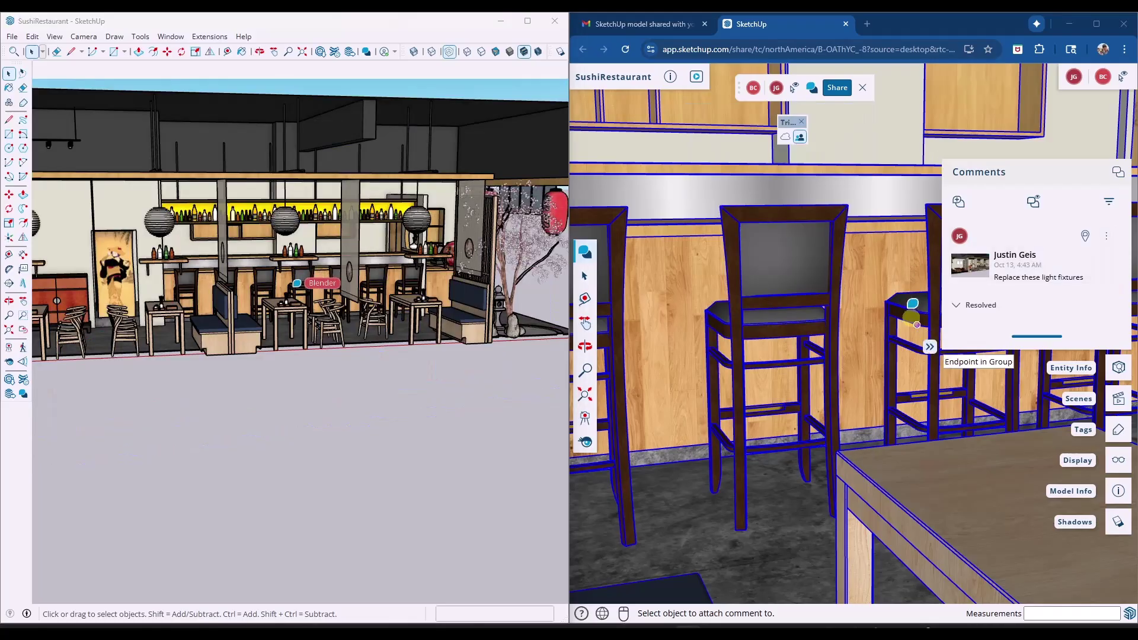
Maximize the browser window, frame the hanging lanterns with the Select tool active, and close the comments.
click(1095, 24)
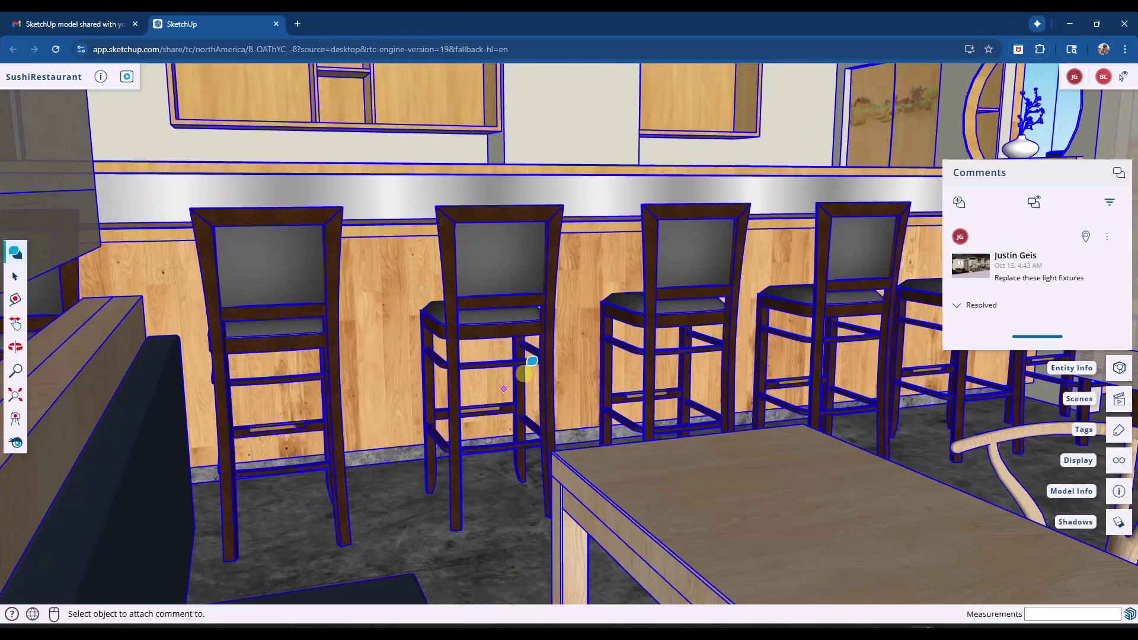
key(o)
key(shift+z)
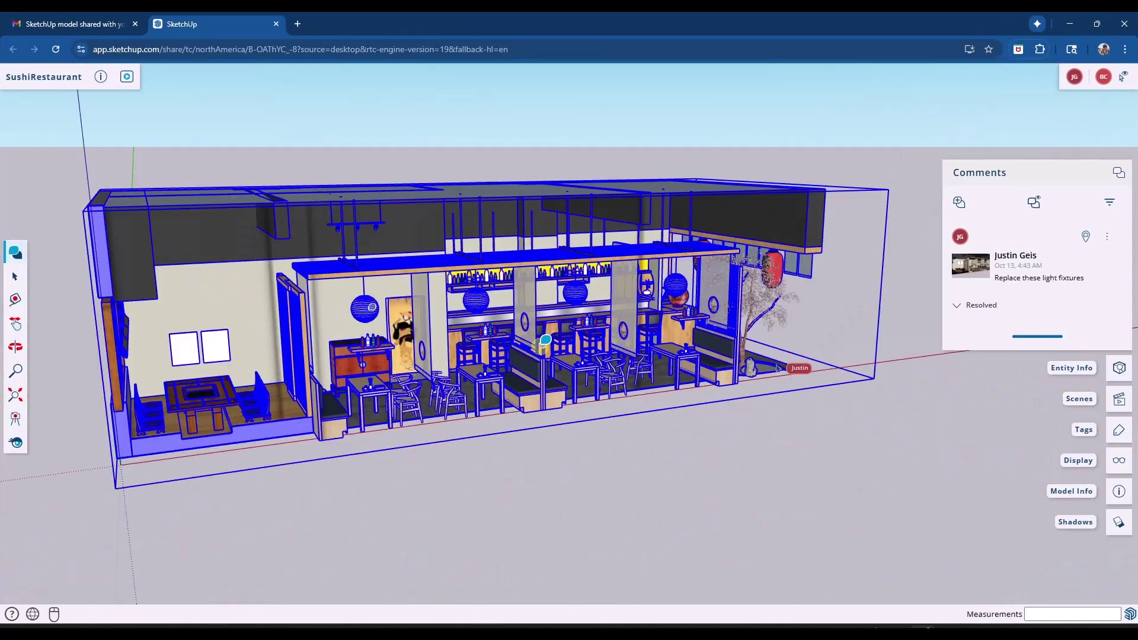
scroll(427, 315, up, 5)
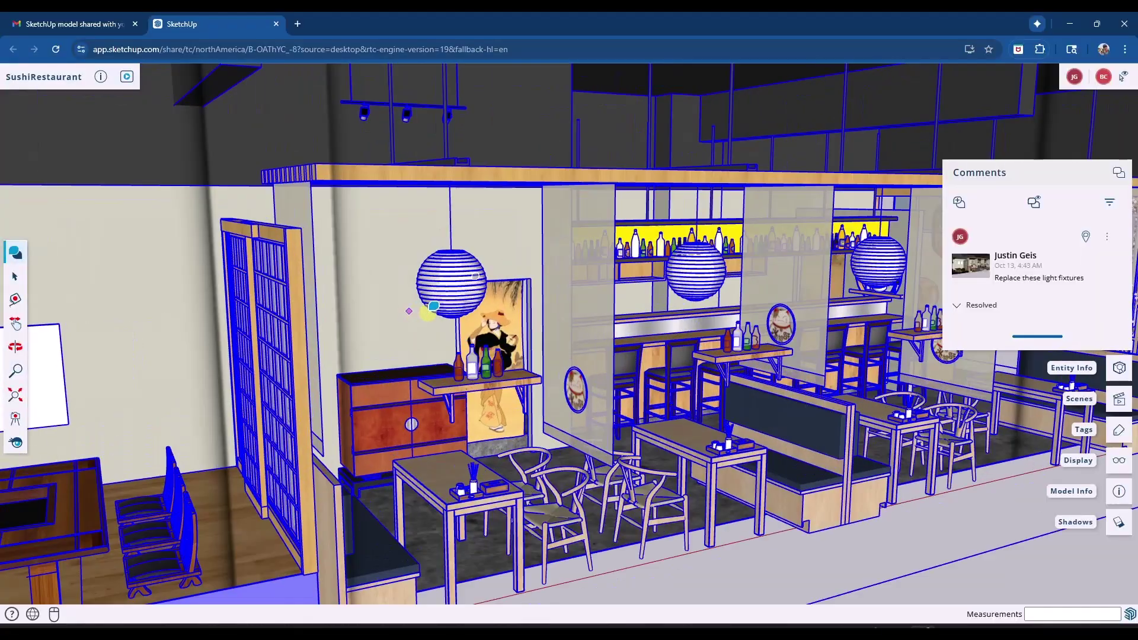
key(space)
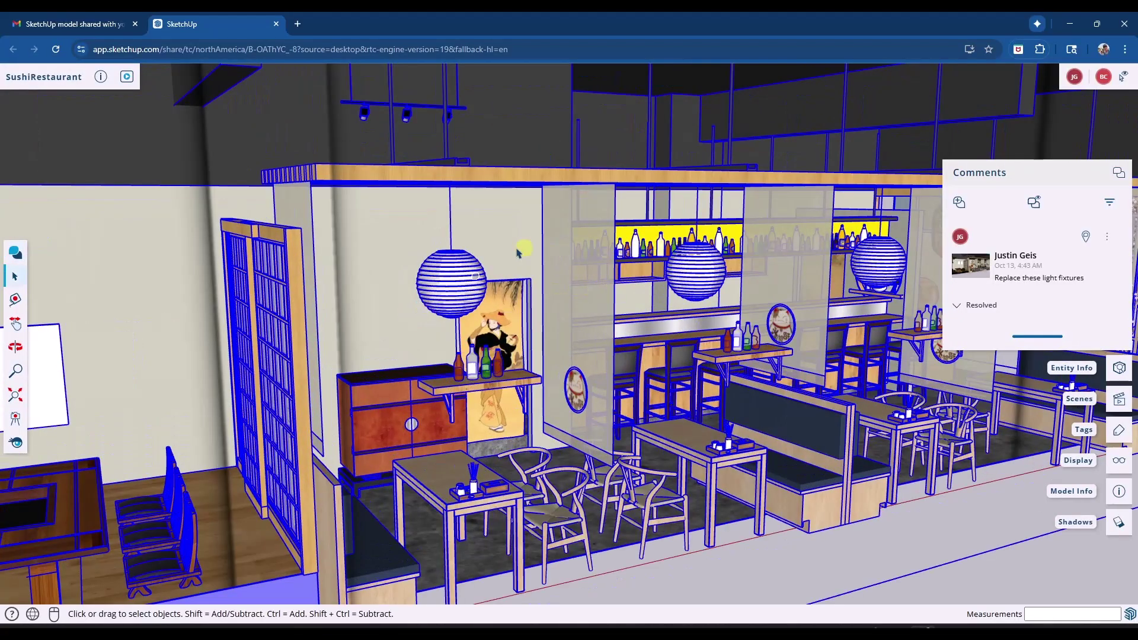
click(1120, 172)
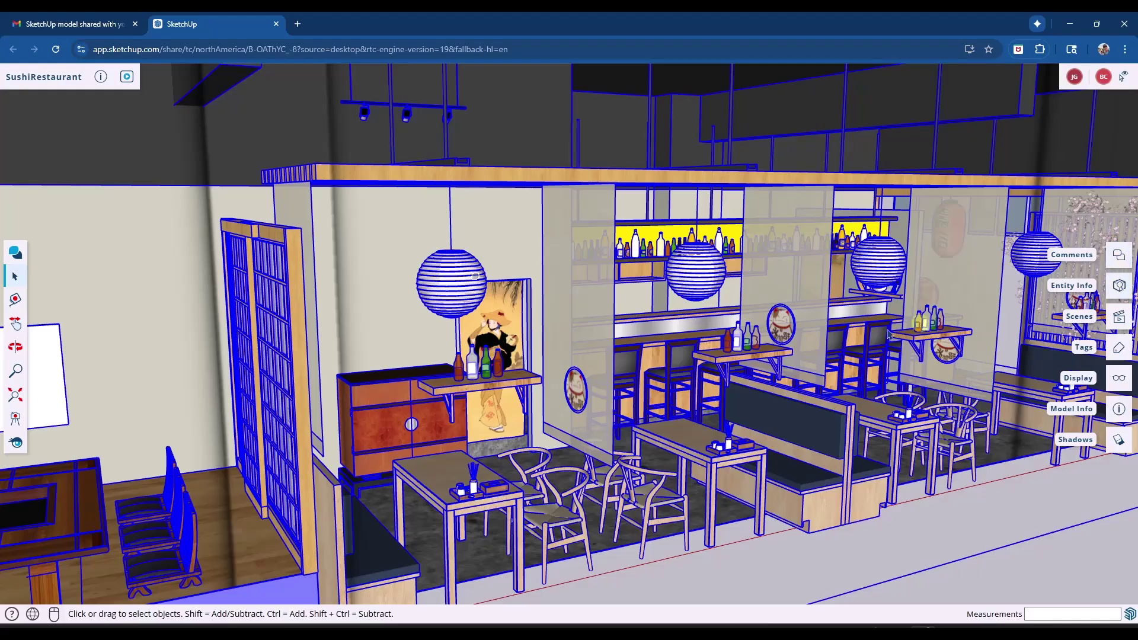
Select the hanging lantern above the red cabinet and check its Entity Info in the browser.
double_click(457, 291)
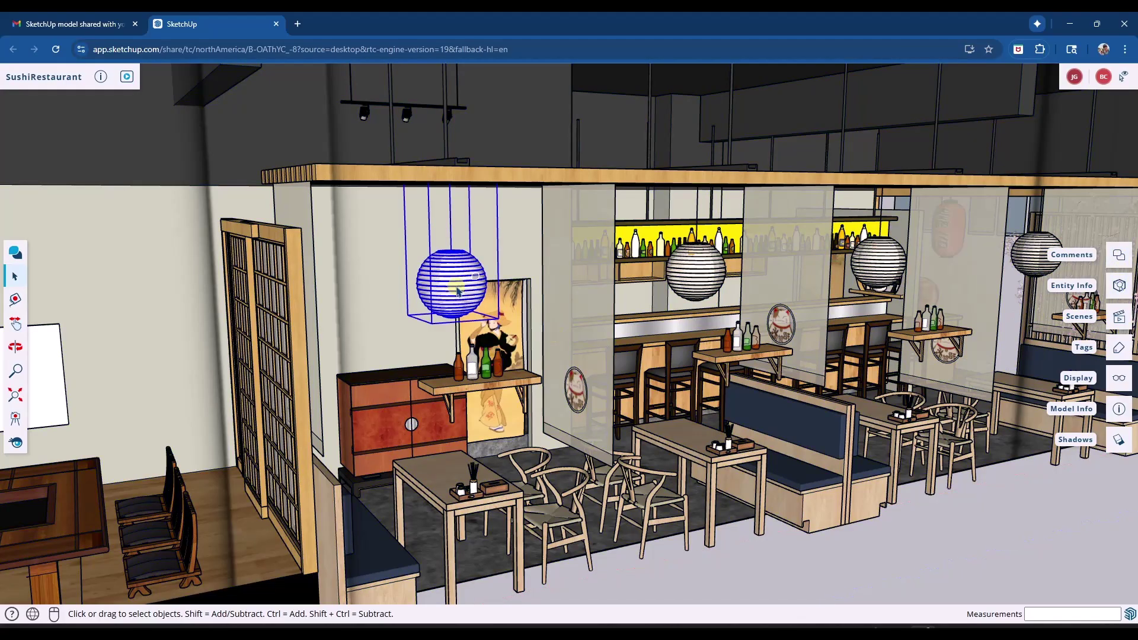
click(1120, 285)
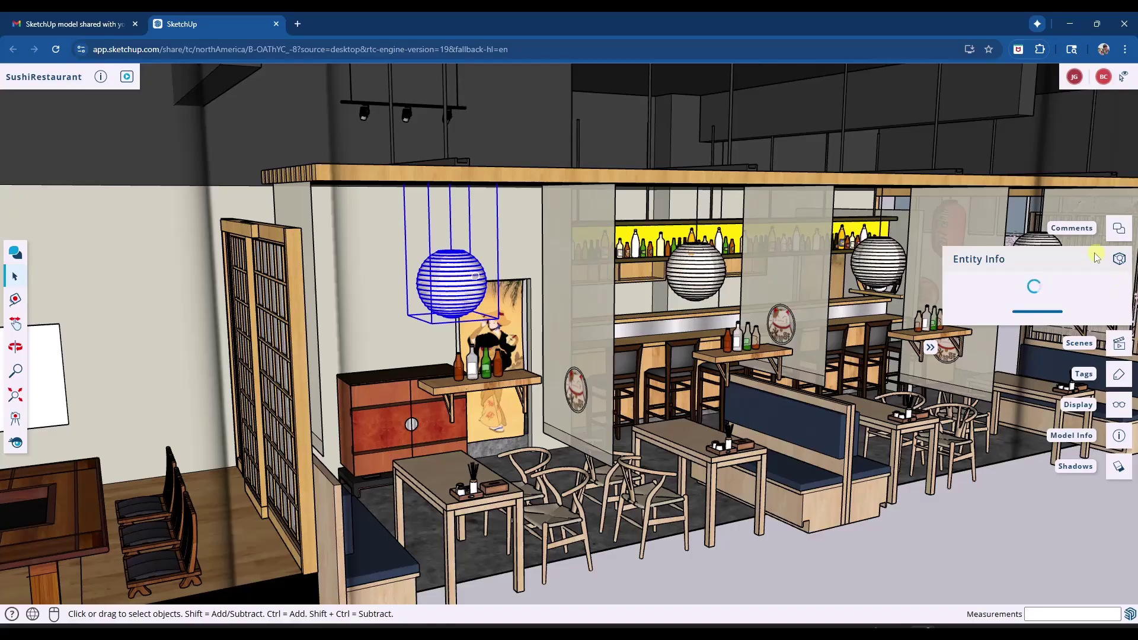
click(1118, 139)
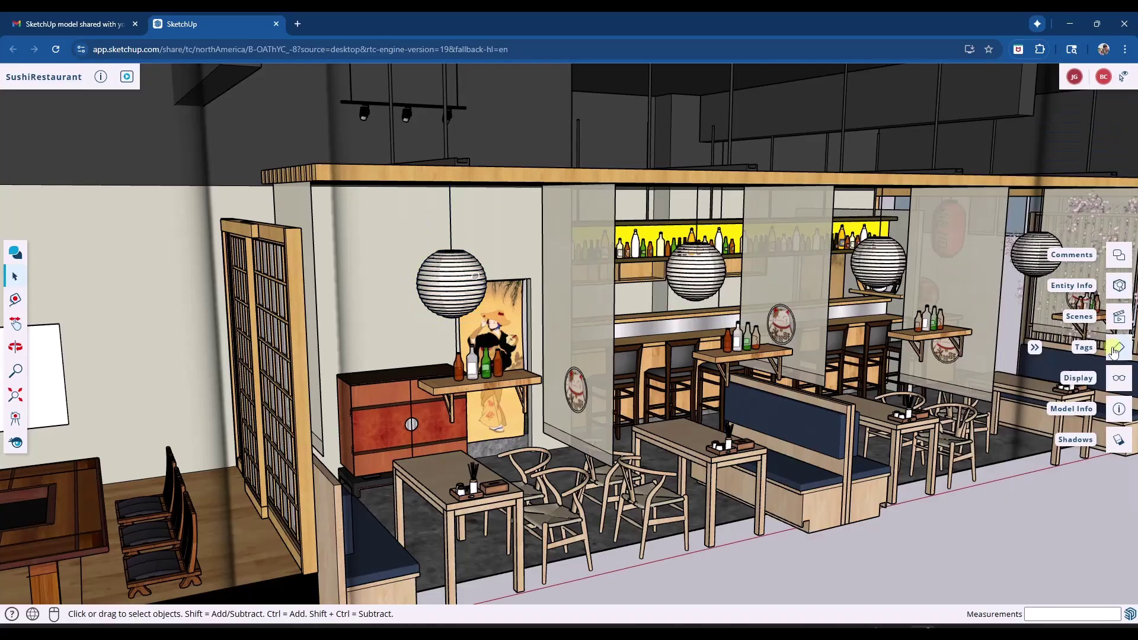
Look over the Shadows settings in the browser, close them, and switch back to desktop SketchUp.
click(1102, 444)
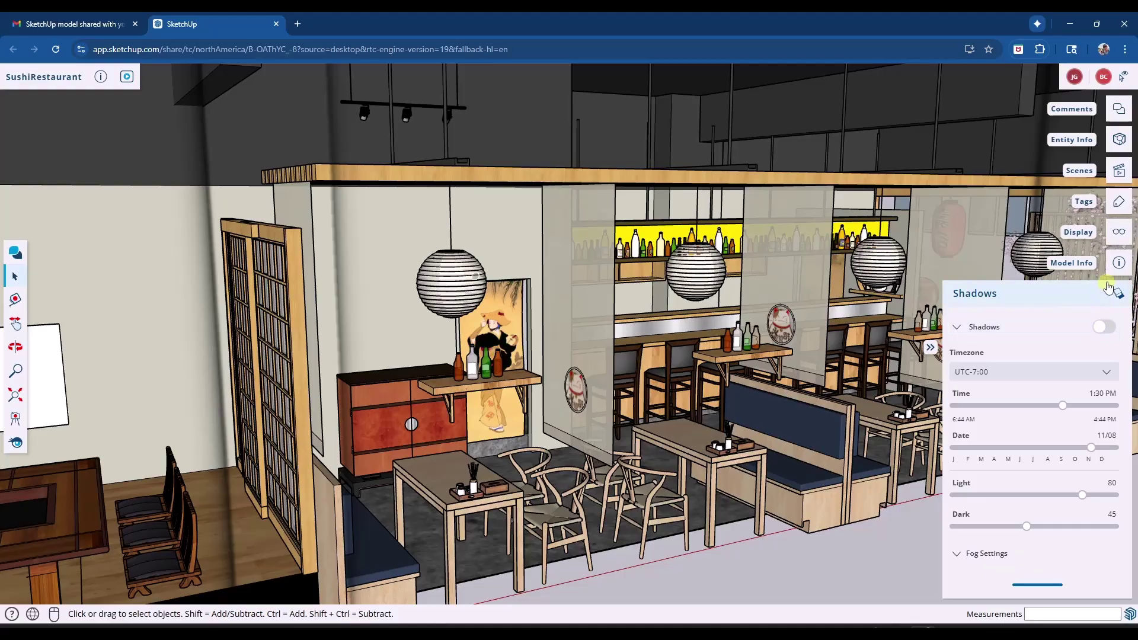
click(1116, 295)
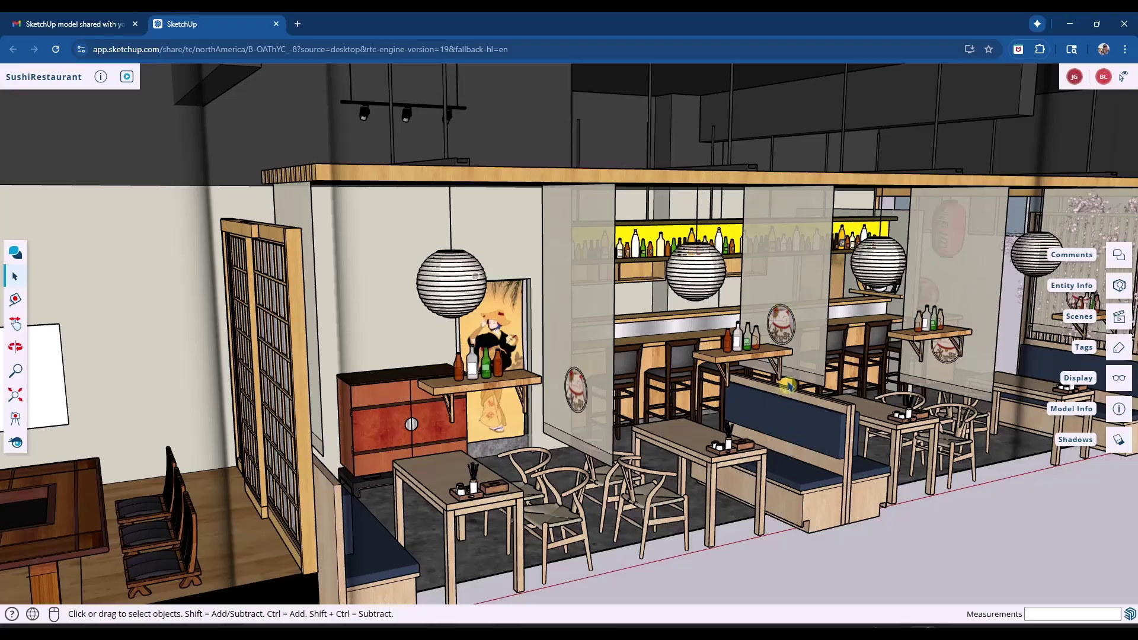
key(alt+Tab)
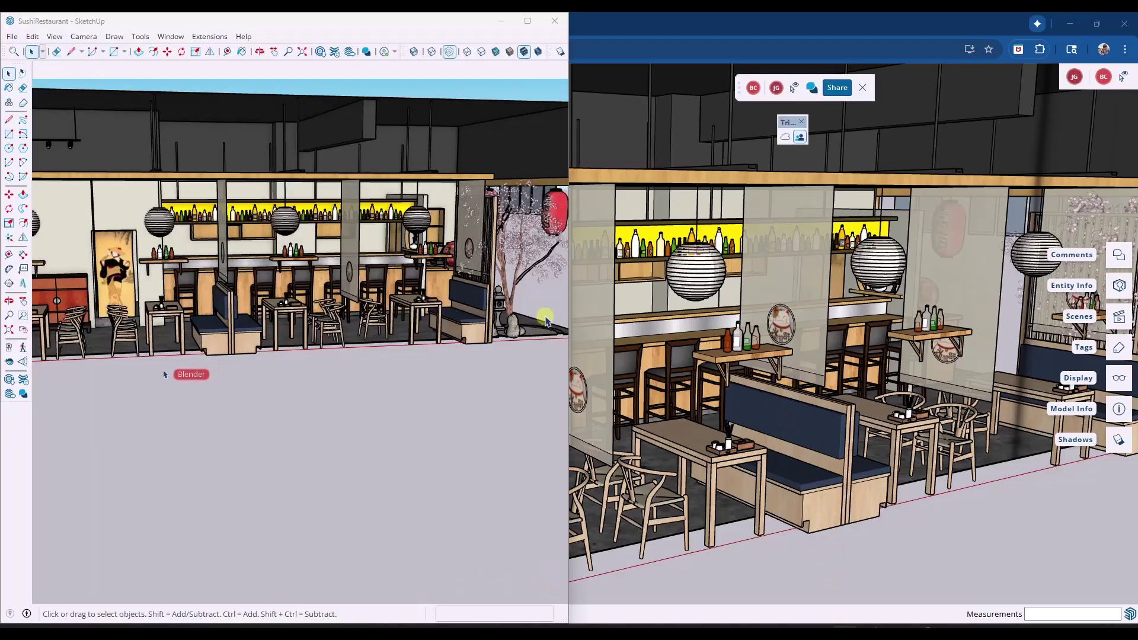
Turn on the model's shadows in desktop SketchUp.
click(209, 37)
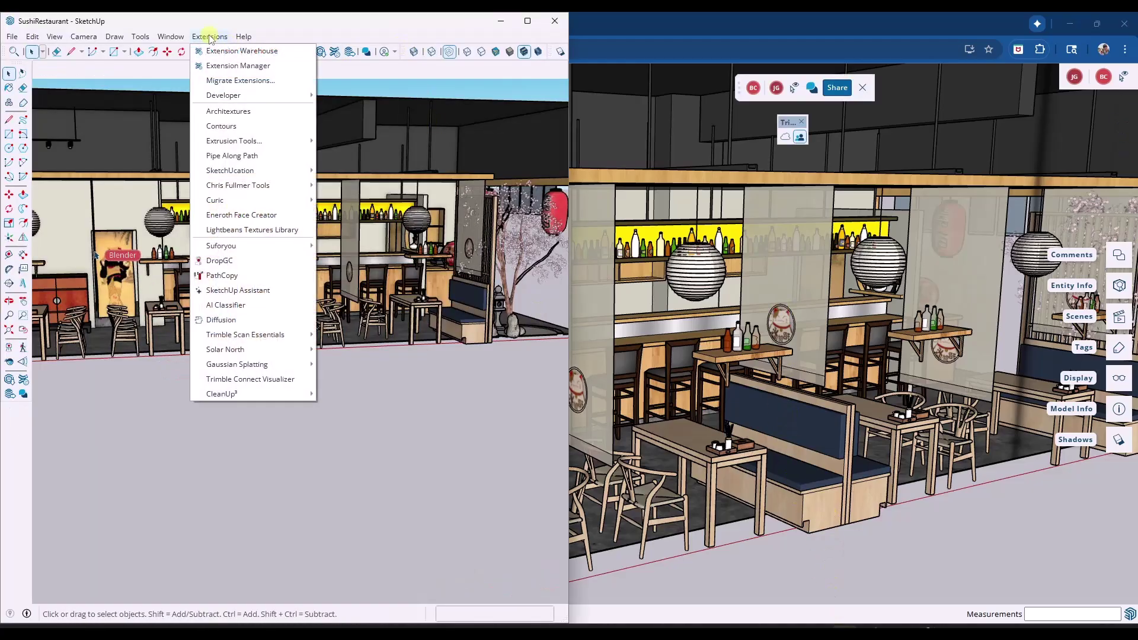
right_click(462, 52)
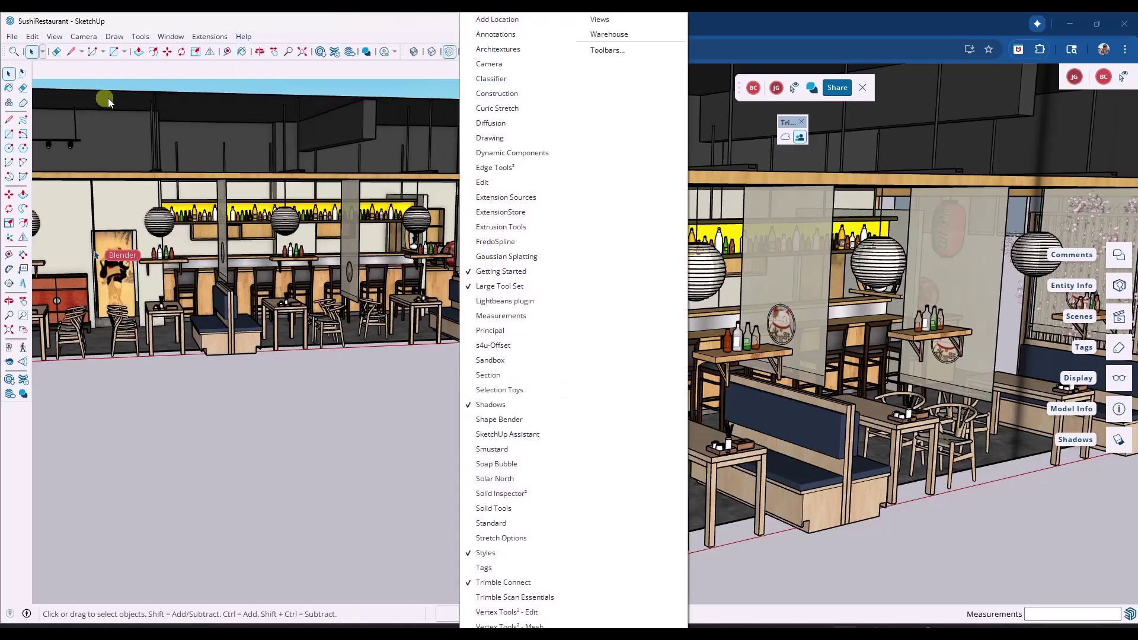
click(136, 70)
middle_drag(284, 255, 302, 268)
scroll(302, 268, up, 10)
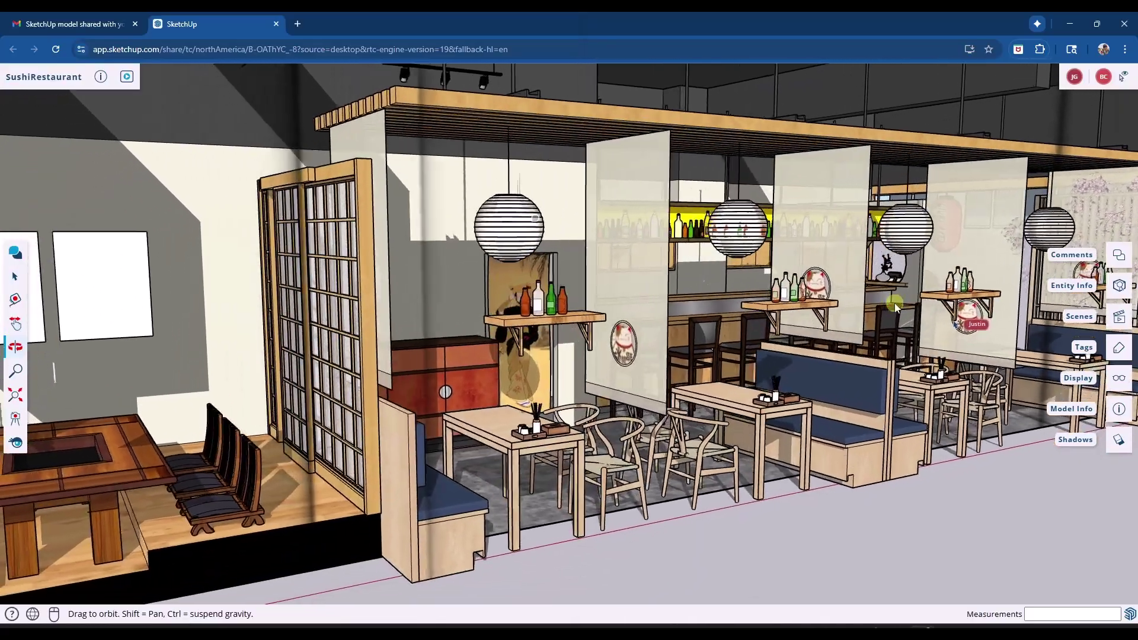
Examine the shadows across the dining area and the low-table room in the maximized browser view.
scroll(895, 306, down, 10)
middle_drag(895, 306, 504, 293)
scroll(563, 292, up, 10)
scroll(449, 291, down, 5)
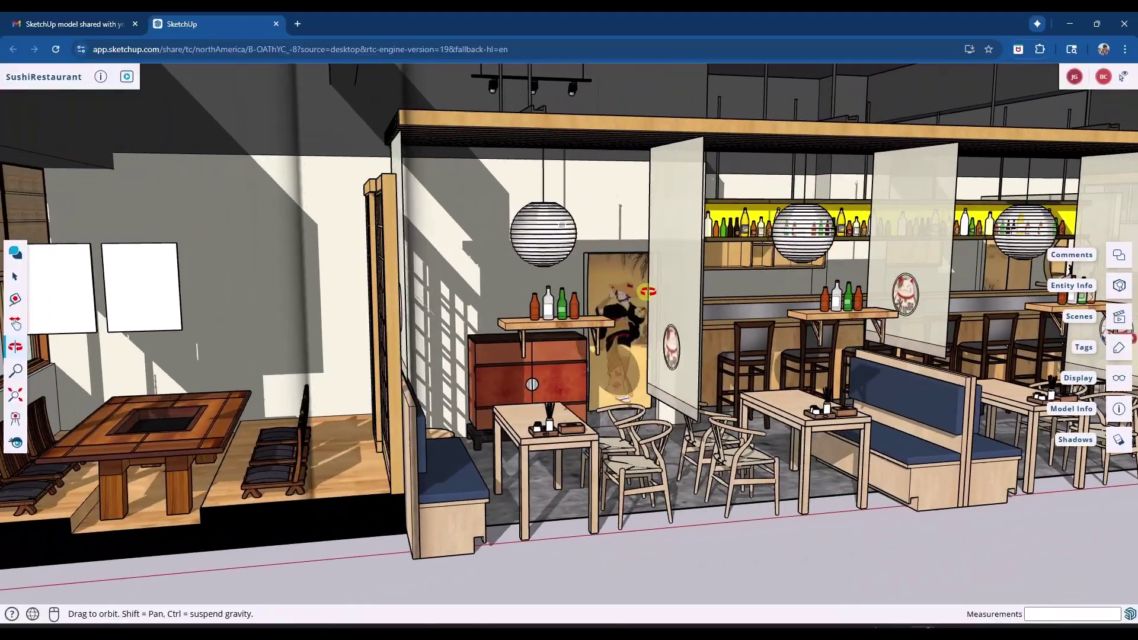
scroll(544, 295, up, 3)
key(space)
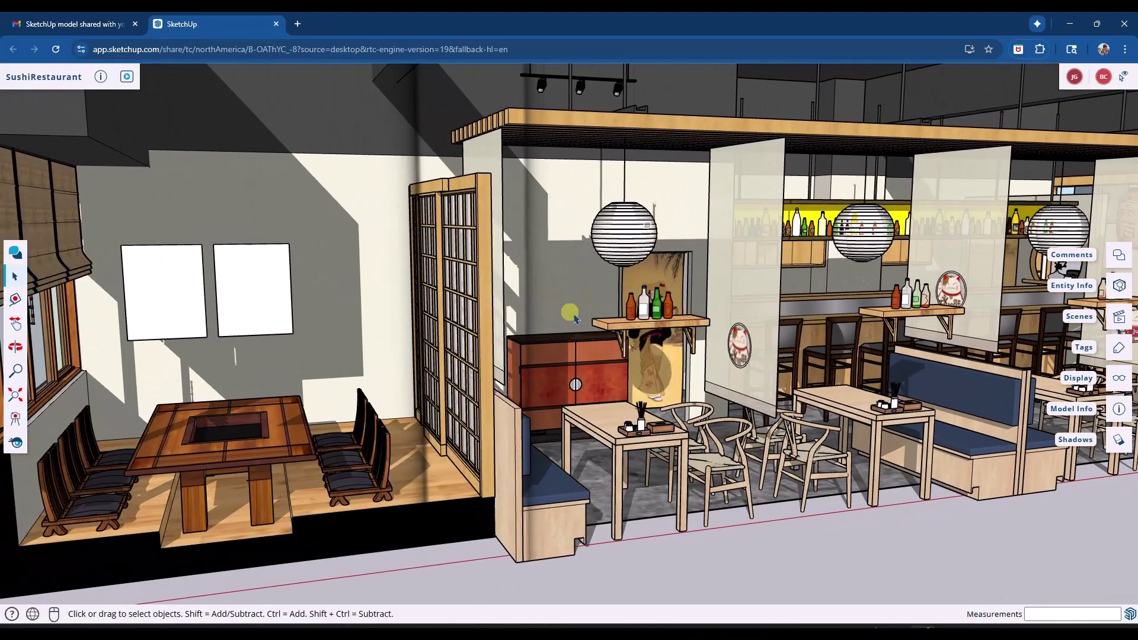
middle_drag(485, 460, 659, 391)
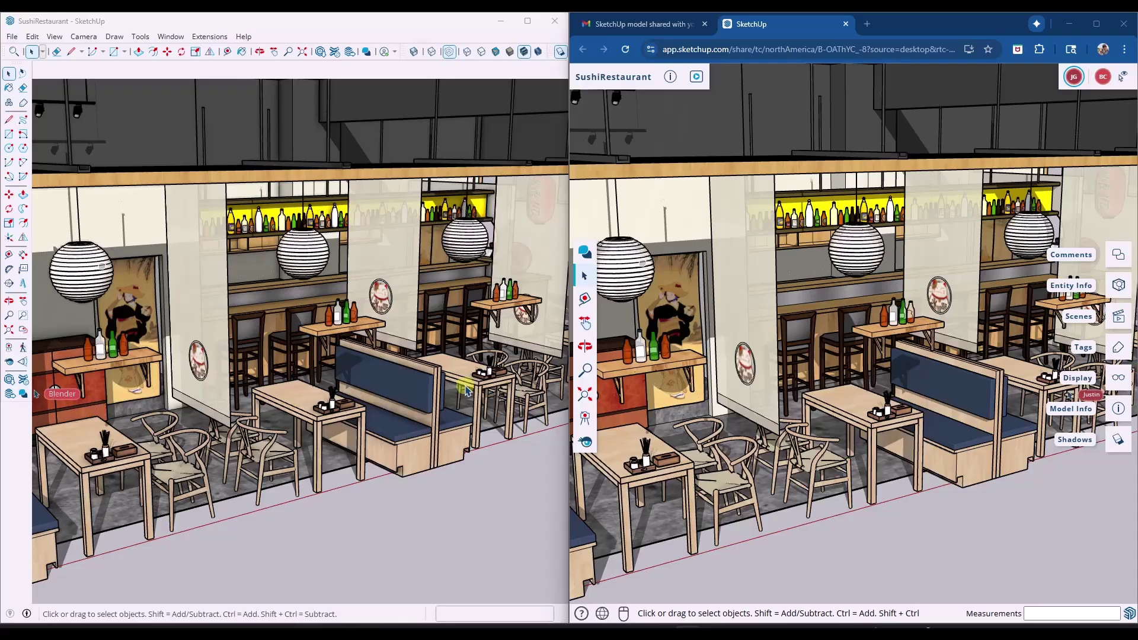
Follow the desktop participant's camera from the browser, and bring the desktop view to the front counter with the cat logo.
middle_drag(927, 213, 913, 203)
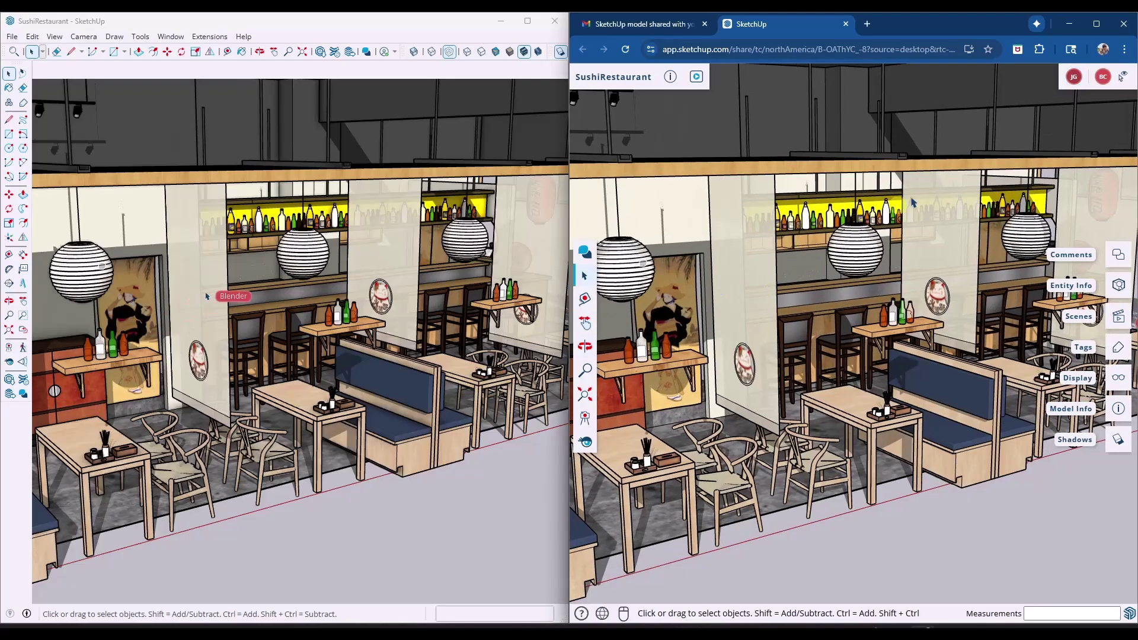
click(1074, 78)
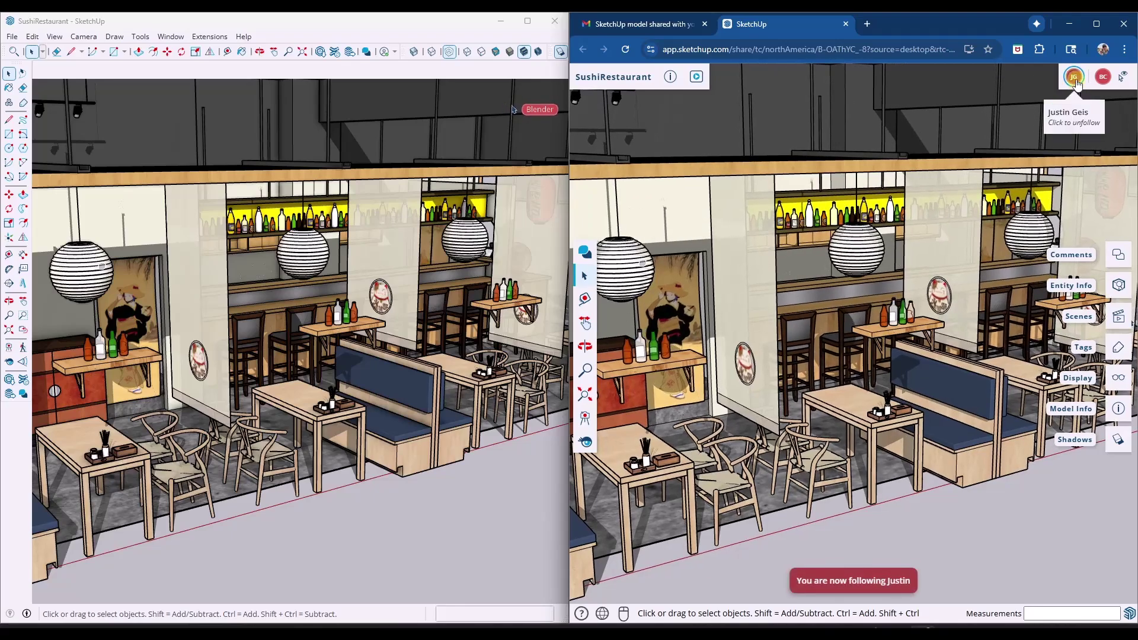
mouse_move(286, 370)
middle_down()
mouse_move(381, 355)
mouse_move(41, 380)
middle_up()
middle_drag(255, 353, 350, 353)
scroll(351, 354, up, 10)
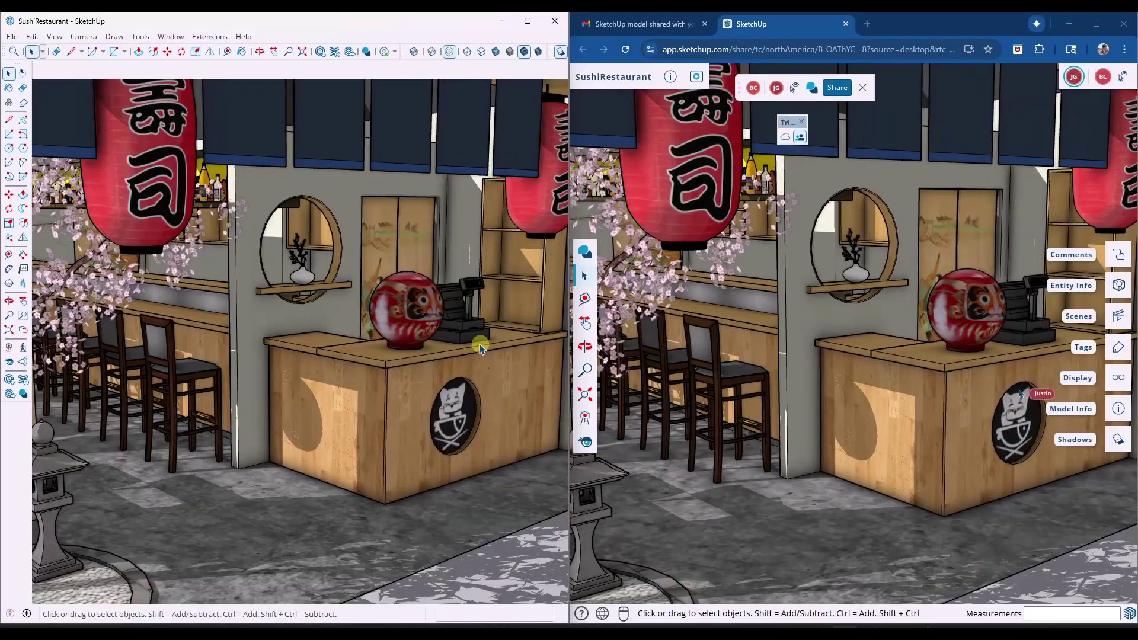
middle_drag(480, 349, 175, 376)
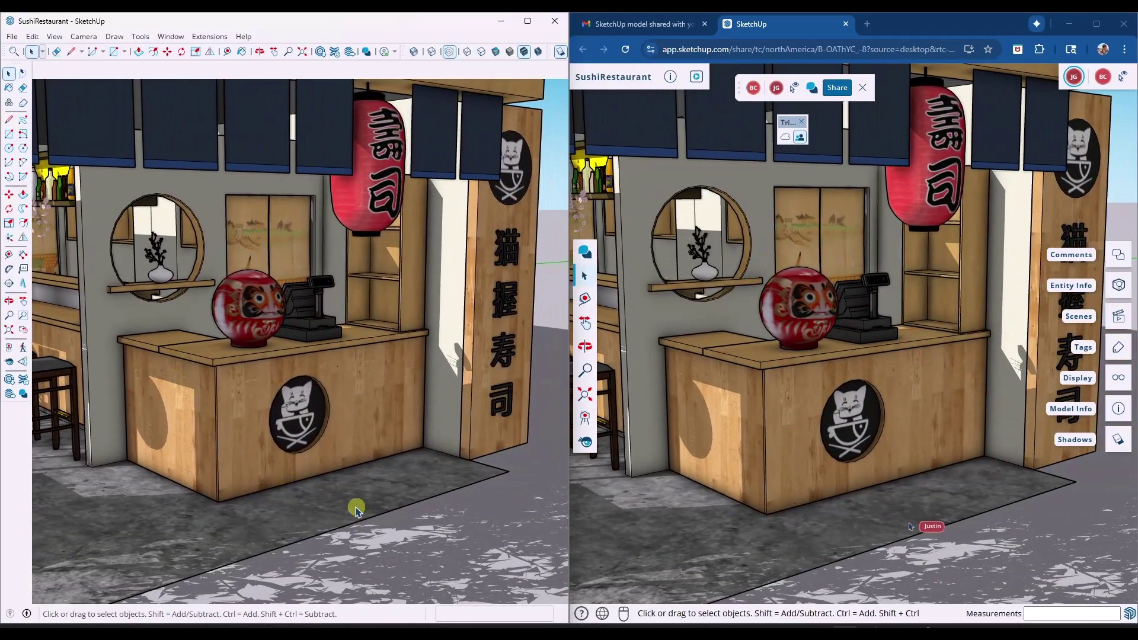
Inside the front counter's group, draw a rectangle in front of the counter and push/pull it into a thin slab.
double_click(244, 428)
click(247, 428)
double_click(247, 428)
click(246, 428)
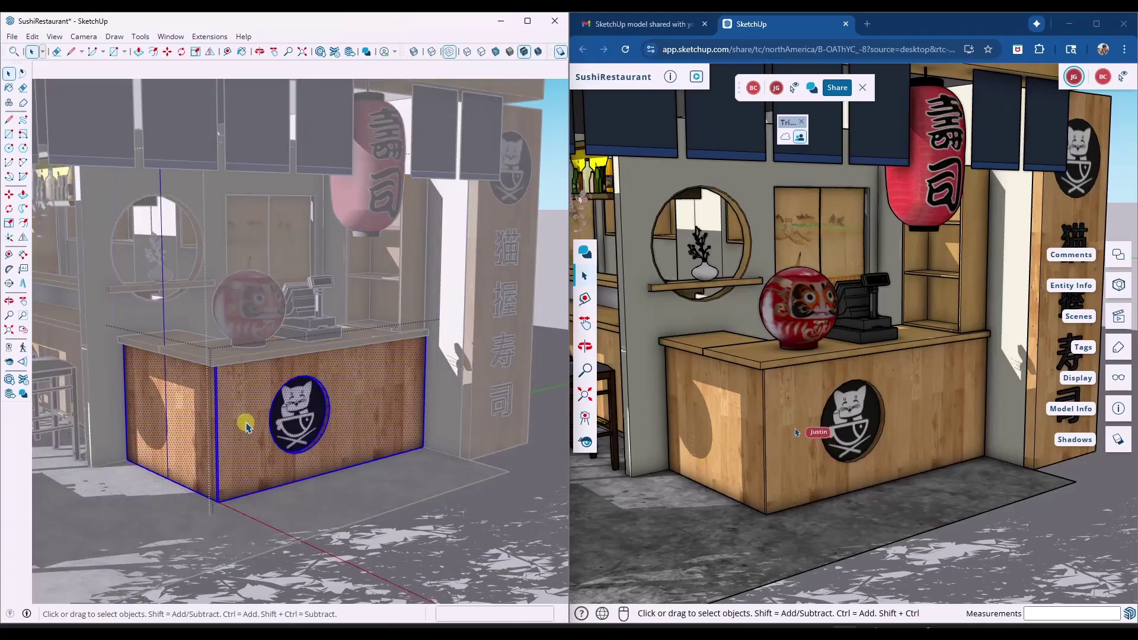
key(r)
click(313, 507)
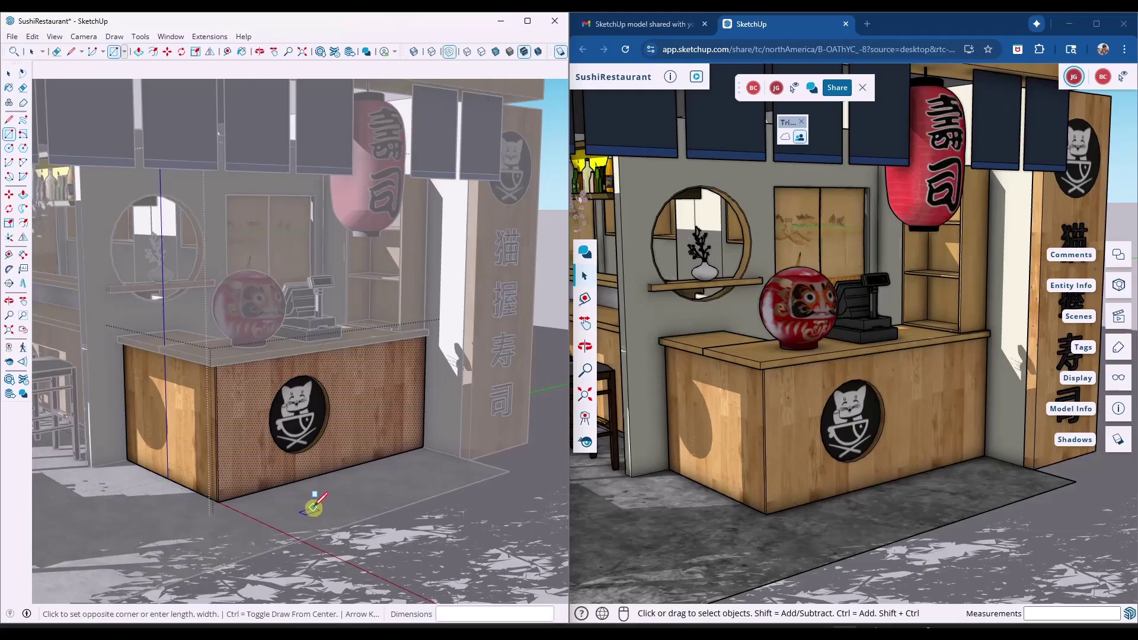
click(466, 515)
key(space)
key(p)
click(408, 516)
click(409, 515)
key(space)
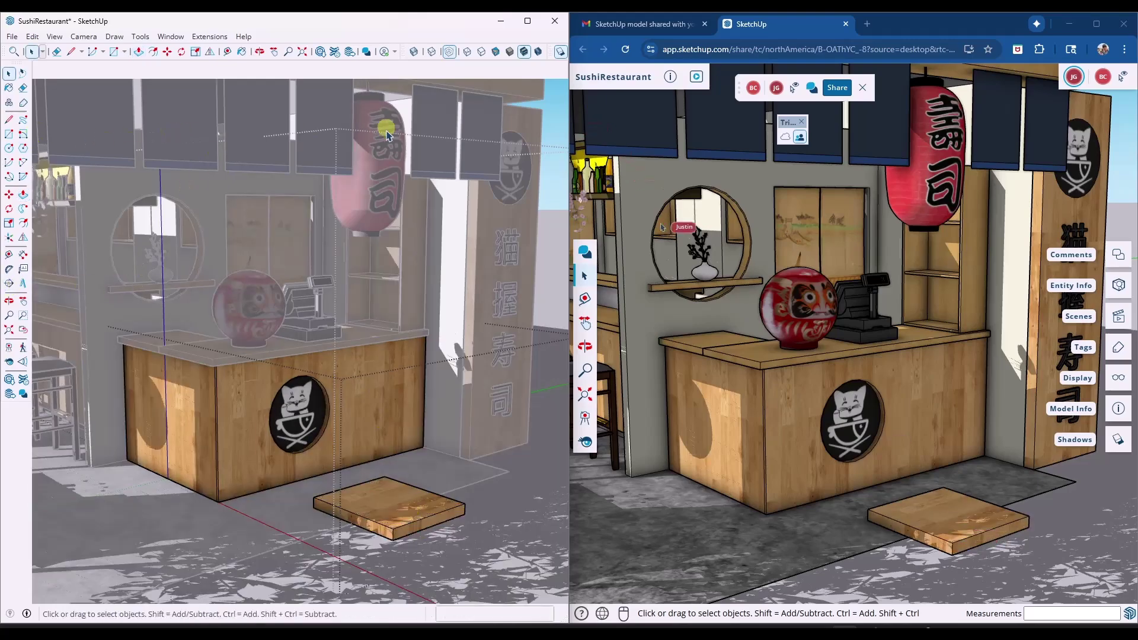
Turn off shadows, paint the counter's front and side and the slab's upper face with Metal_10_1K, and hide the tray.
click(393, 256)
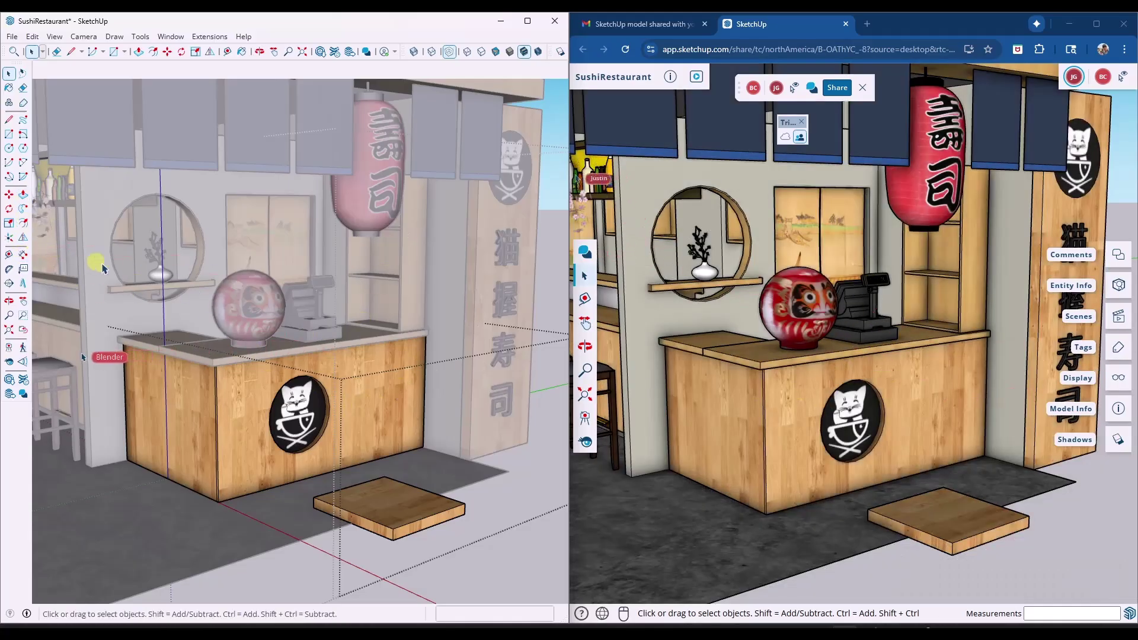
key(b)
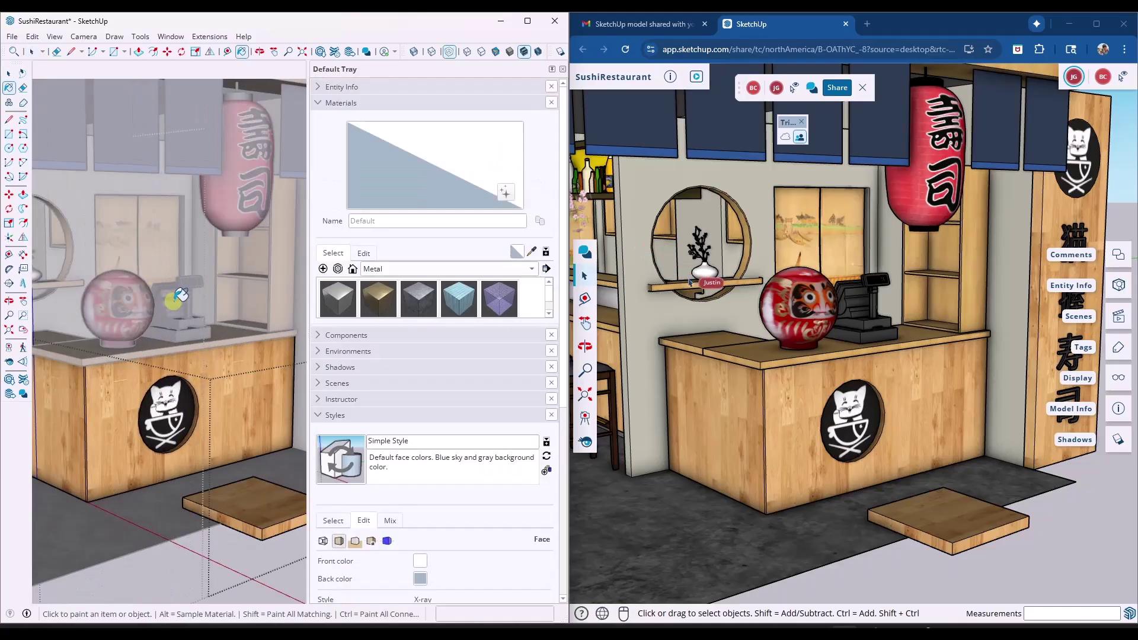
click(378, 299)
click(228, 424)
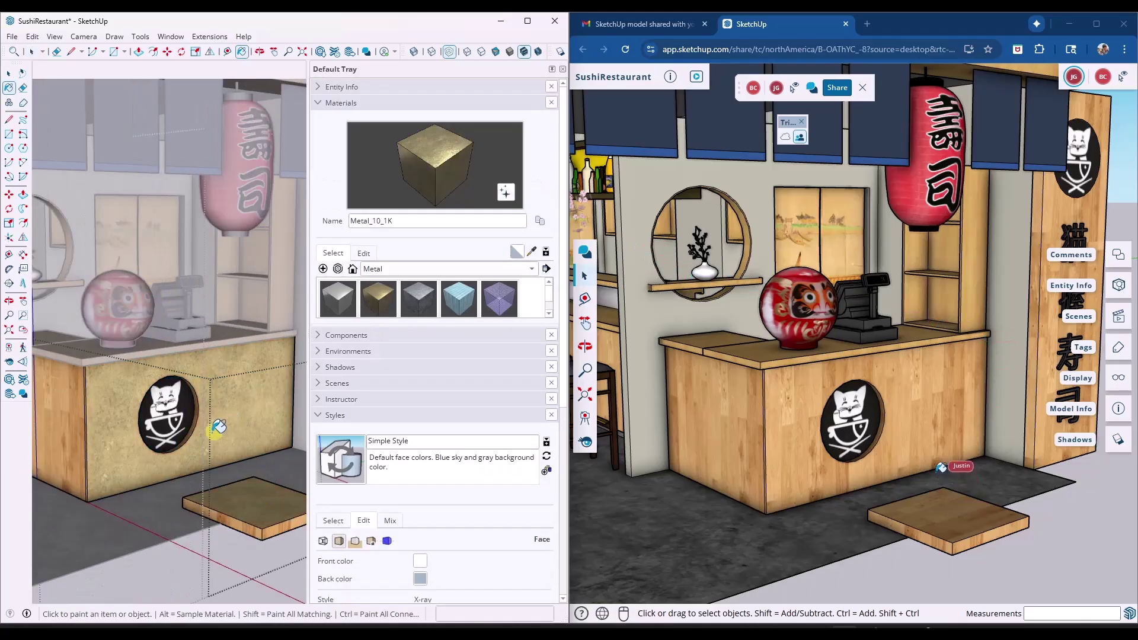
click(83, 408)
scroll(90, 397, up, 3)
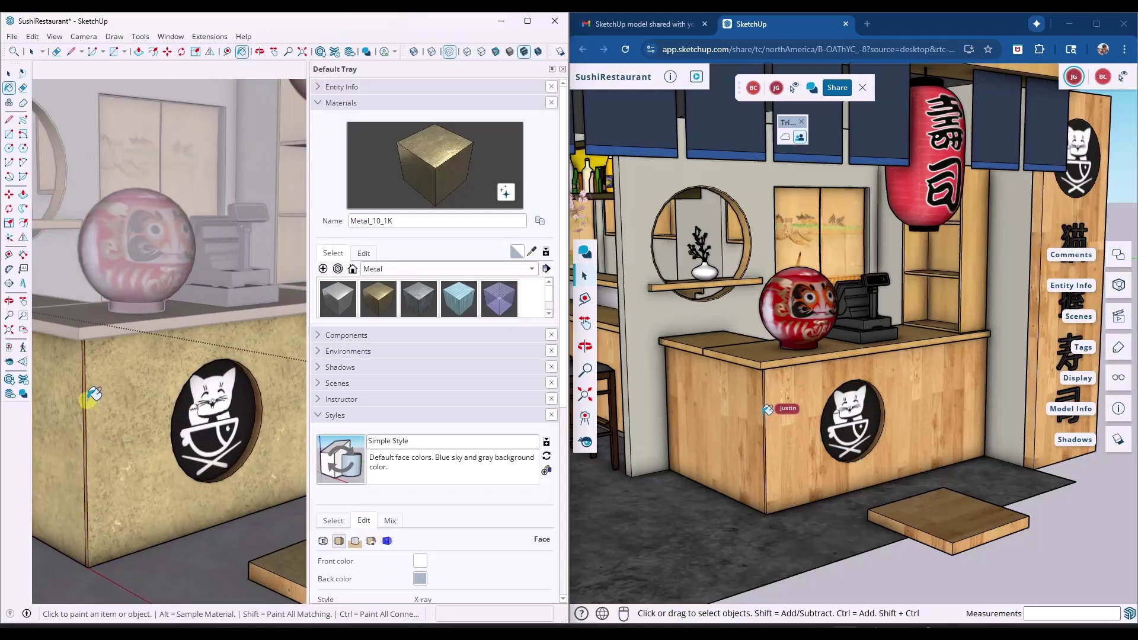
scroll(149, 387, up, 2)
scroll(149, 386, down, 4)
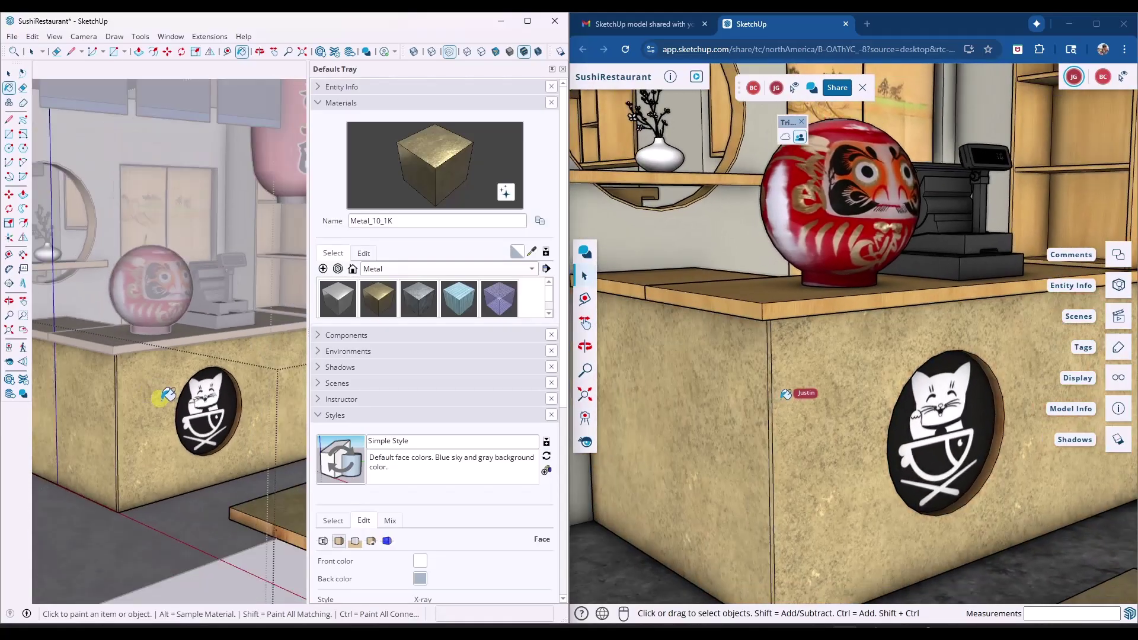
key(space)
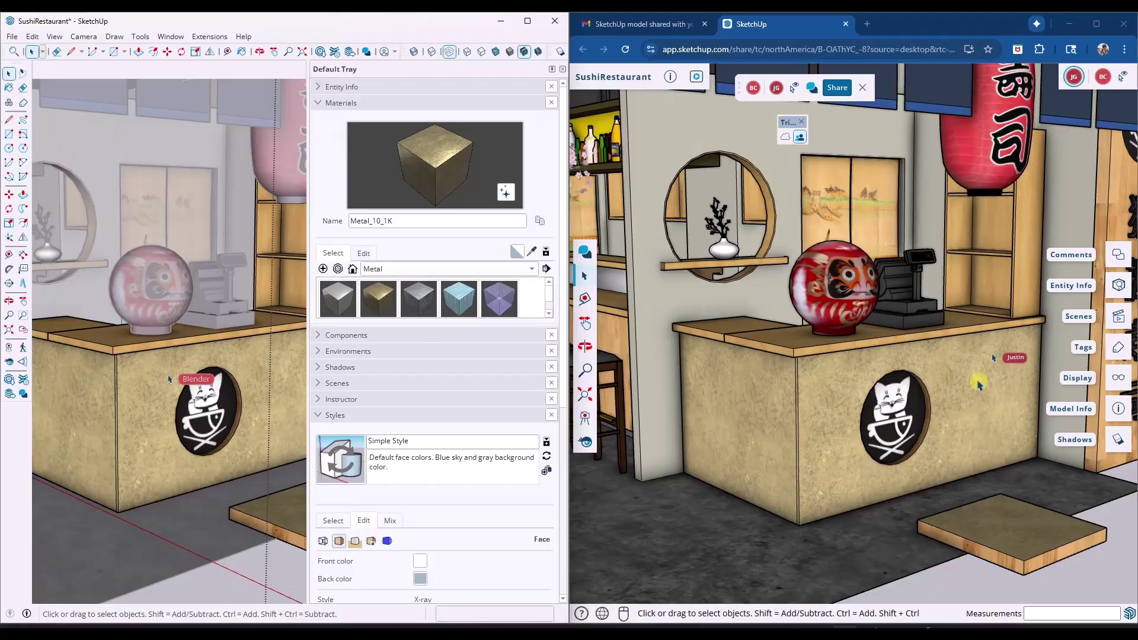
click(174, 39)
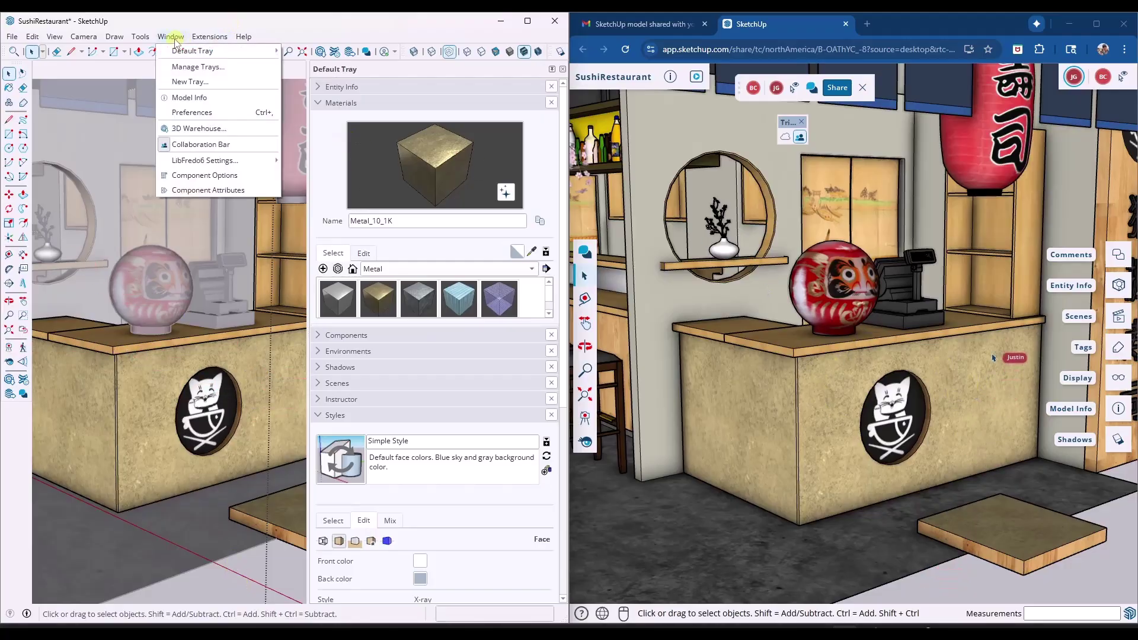
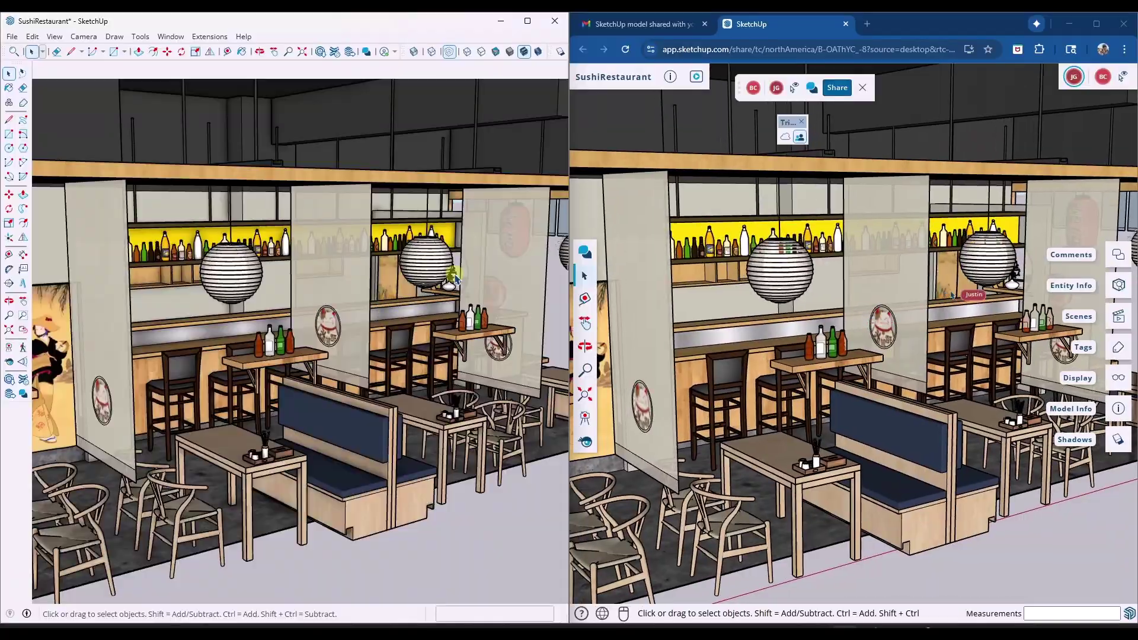
In the maximized desktop window, post a comment on the dining chair reading "Replace these chairs with this chair" with a picture of a wooden chair attached.
key(super+Up)
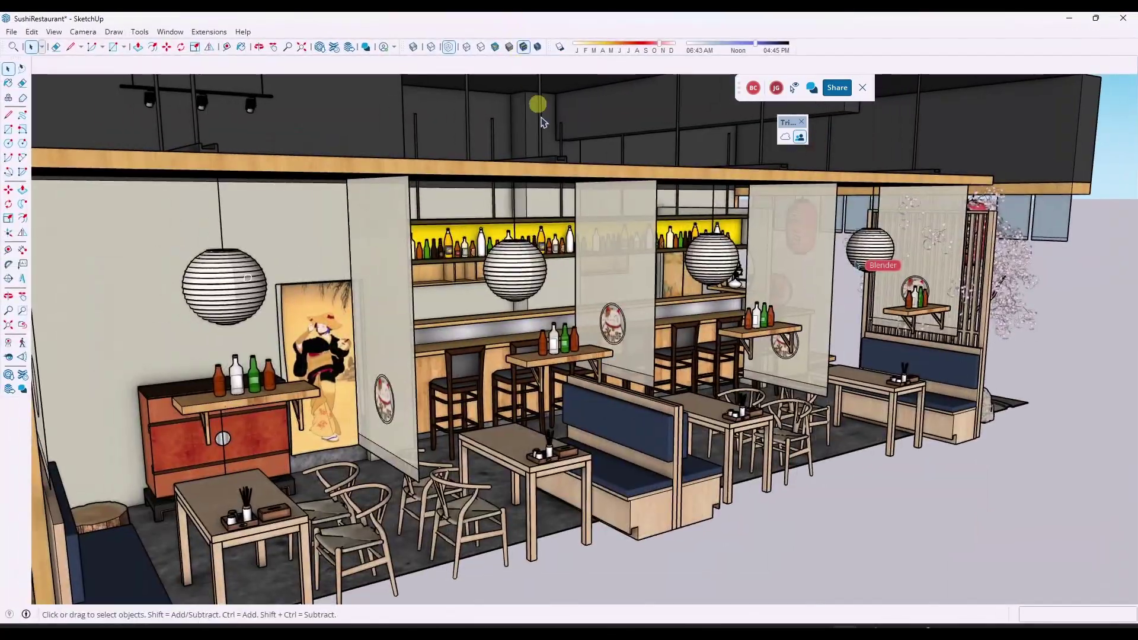
middle_drag(593, 374, 599, 386)
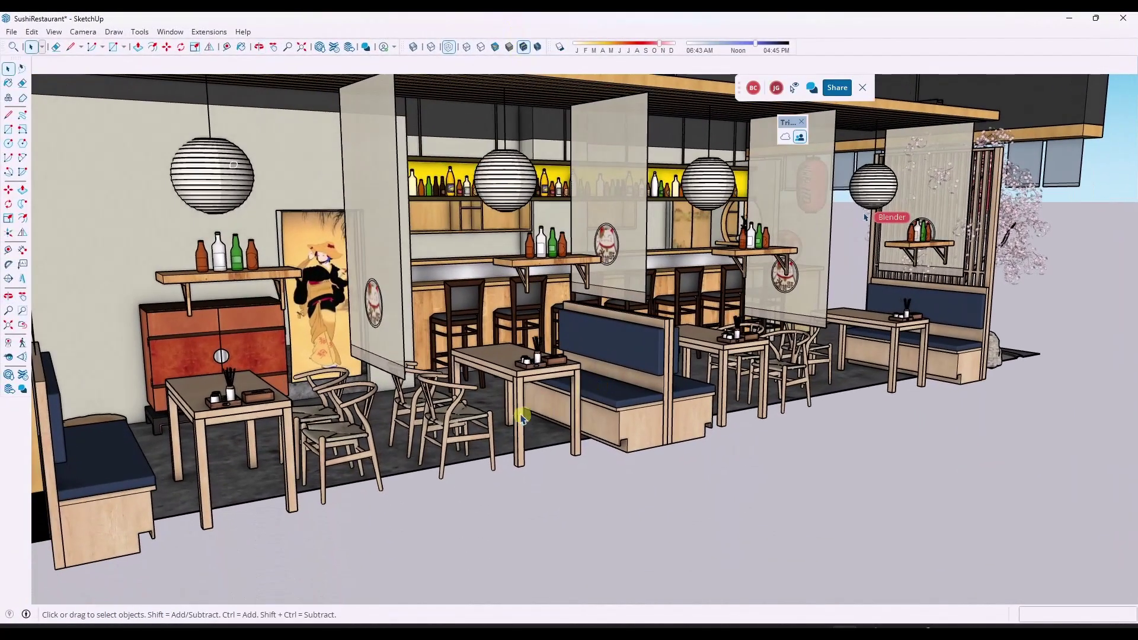
scroll(450, 424, up, 5)
scroll(439, 430, up, 2)
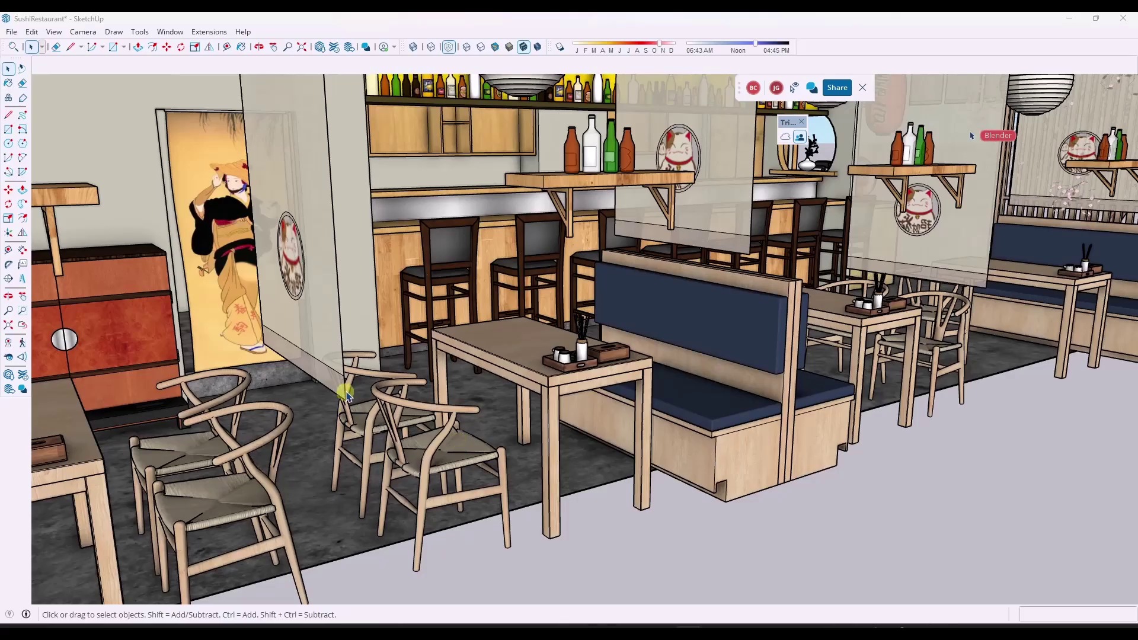
middle_drag(345, 393, 418, 359)
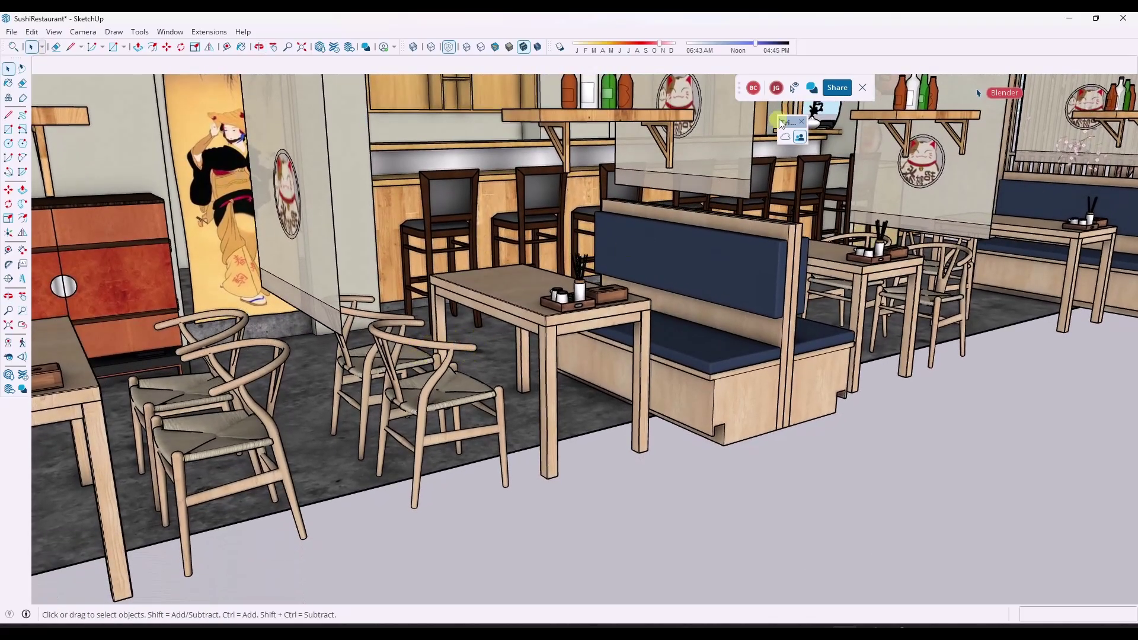
click(812, 89)
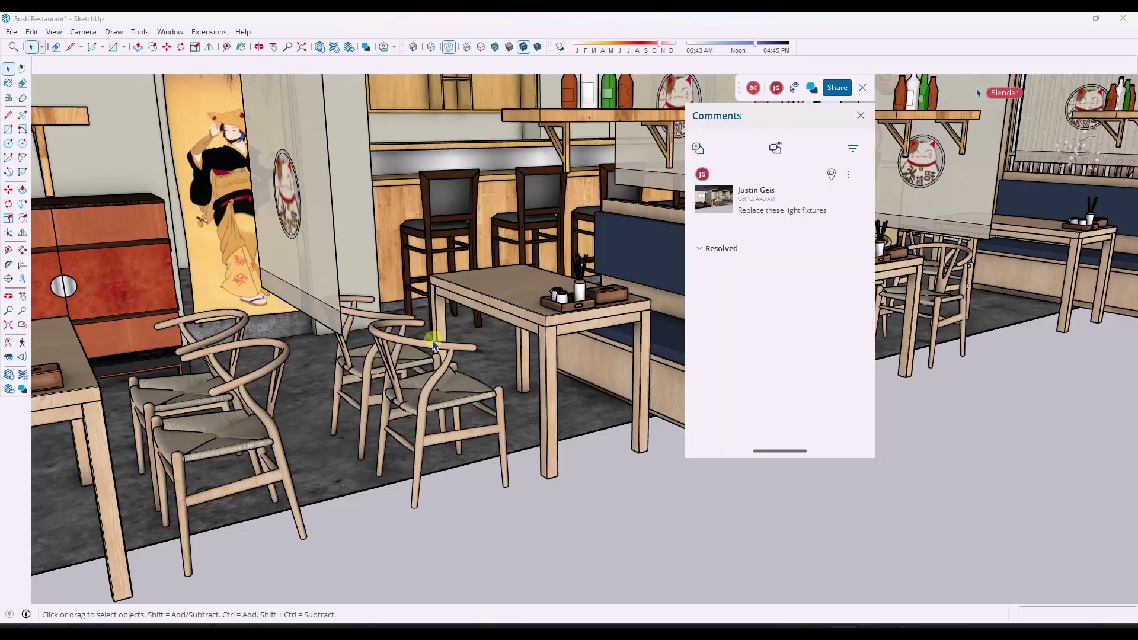
click(698, 150)
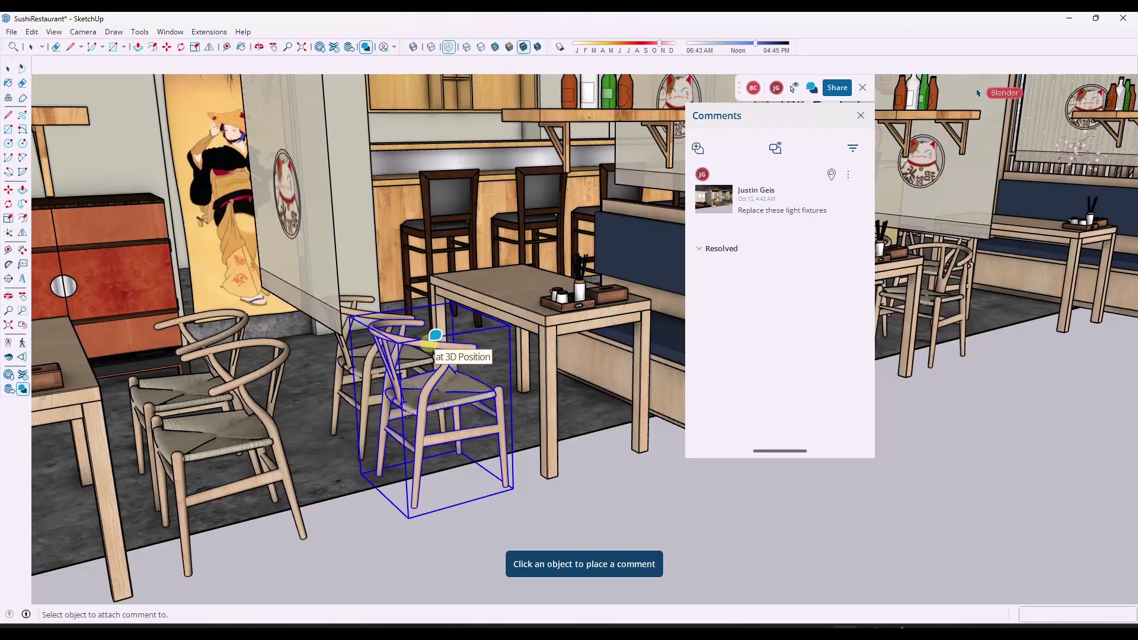
click(432, 337)
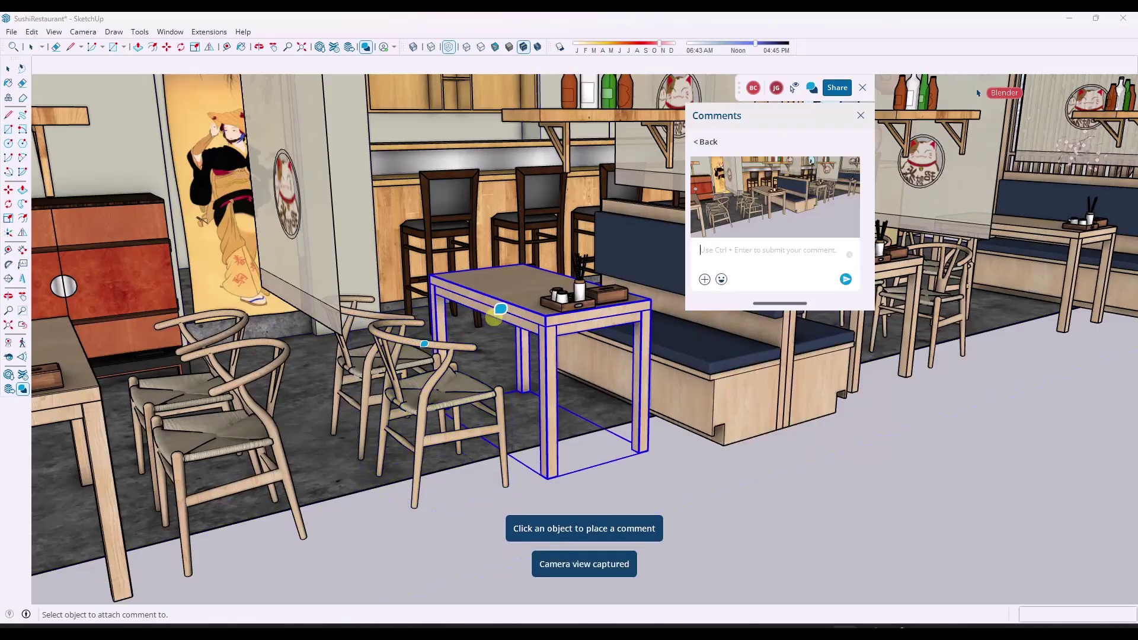
text(Rec)
text(lace these chairs with this chair)
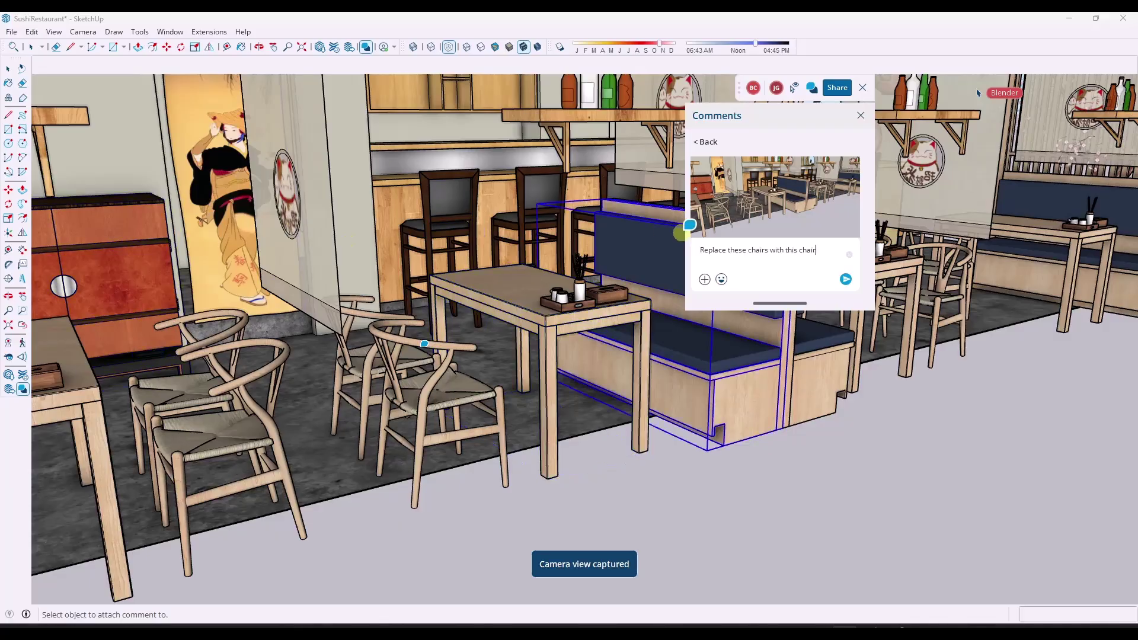
click(705, 280)
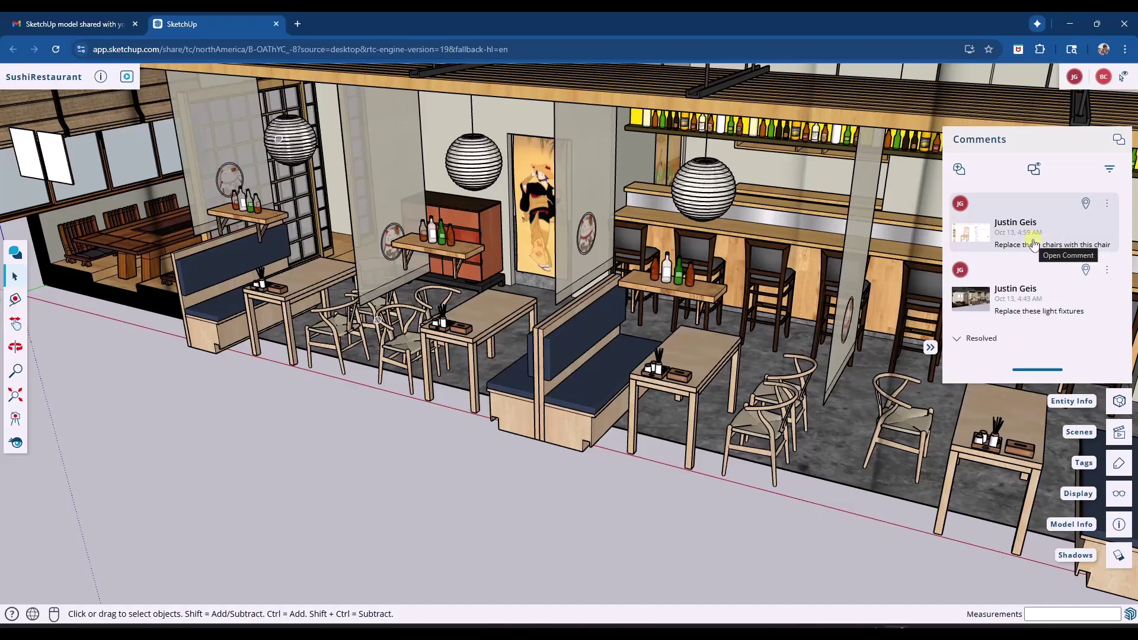
Open the chair replacement comment in the browser, view its attached chair picture at full size, and close the picture.
click(1035, 245)
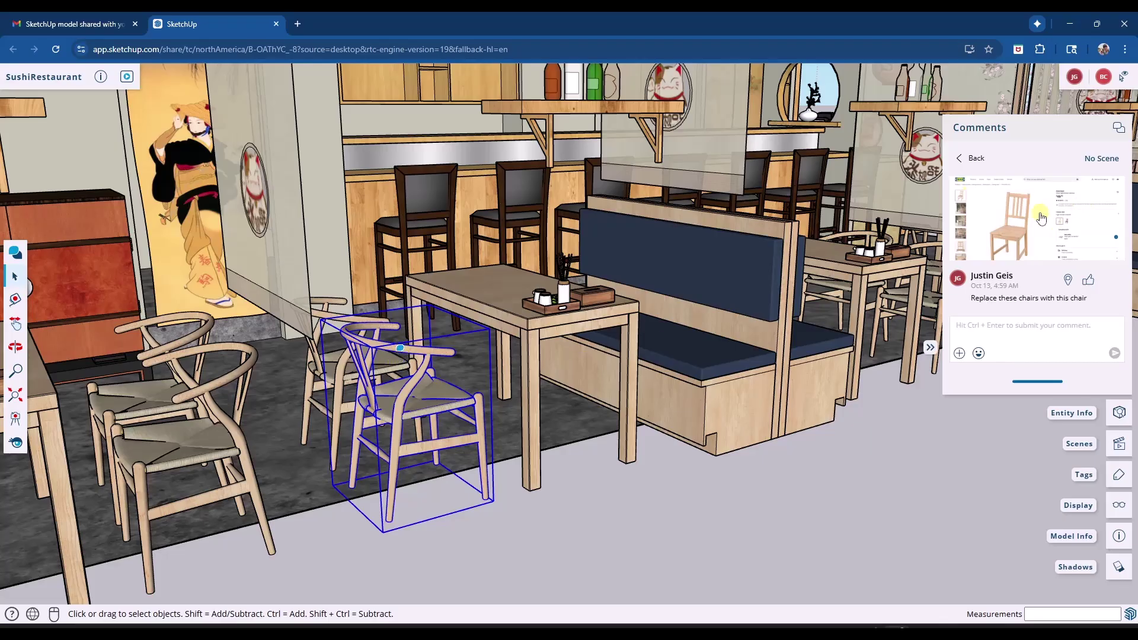
click(1035, 254)
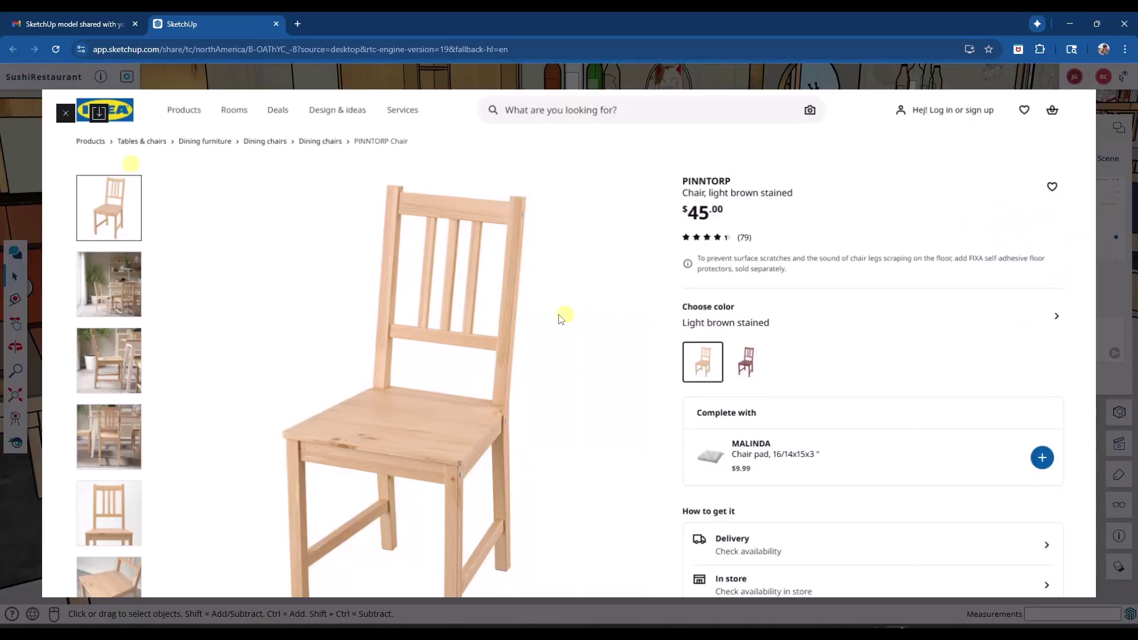
click(1090, 147)
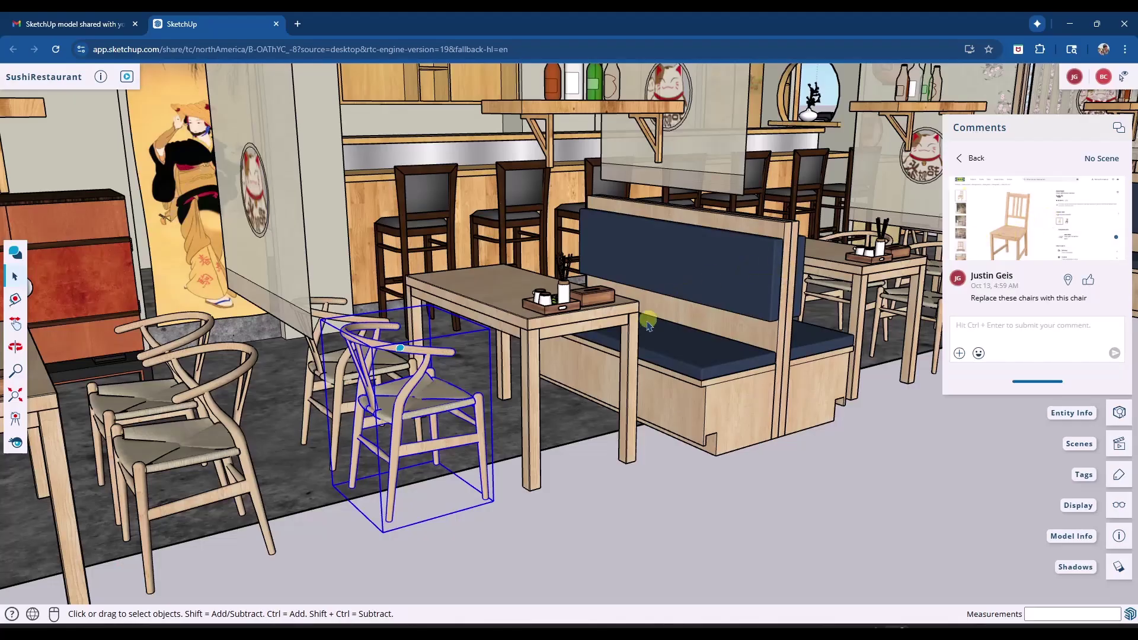
Look over the whole restaurant model from outside in the browser with the Select tool active.
key(shift+z)
key(o)
drag(660, 358, 608, 302)
key(space)
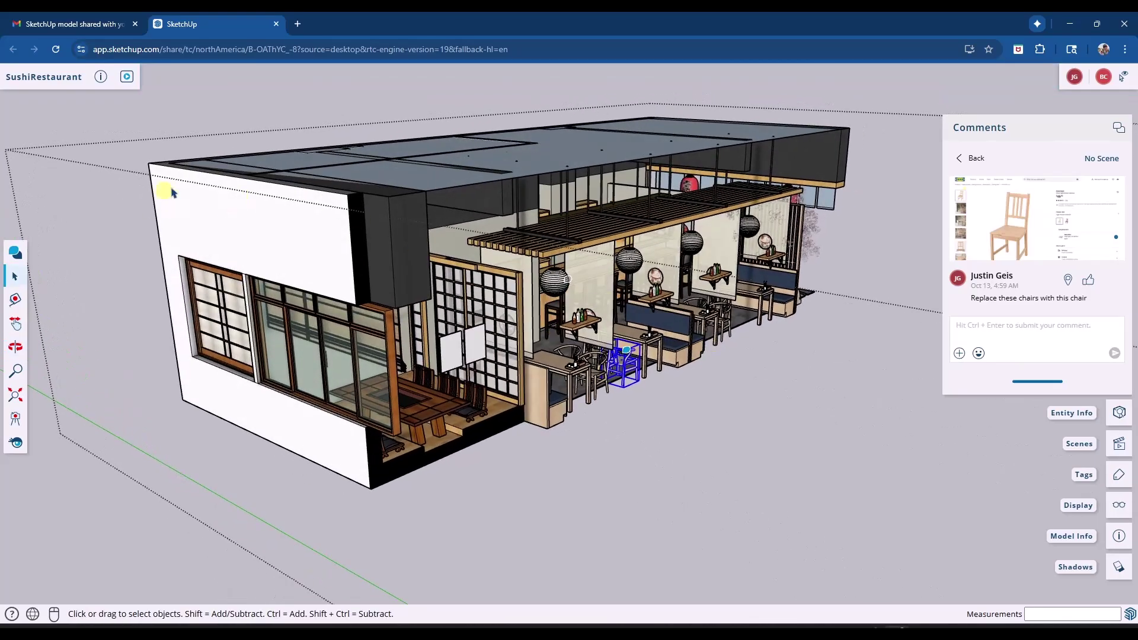
middle_drag(290, 208, 306, 205)
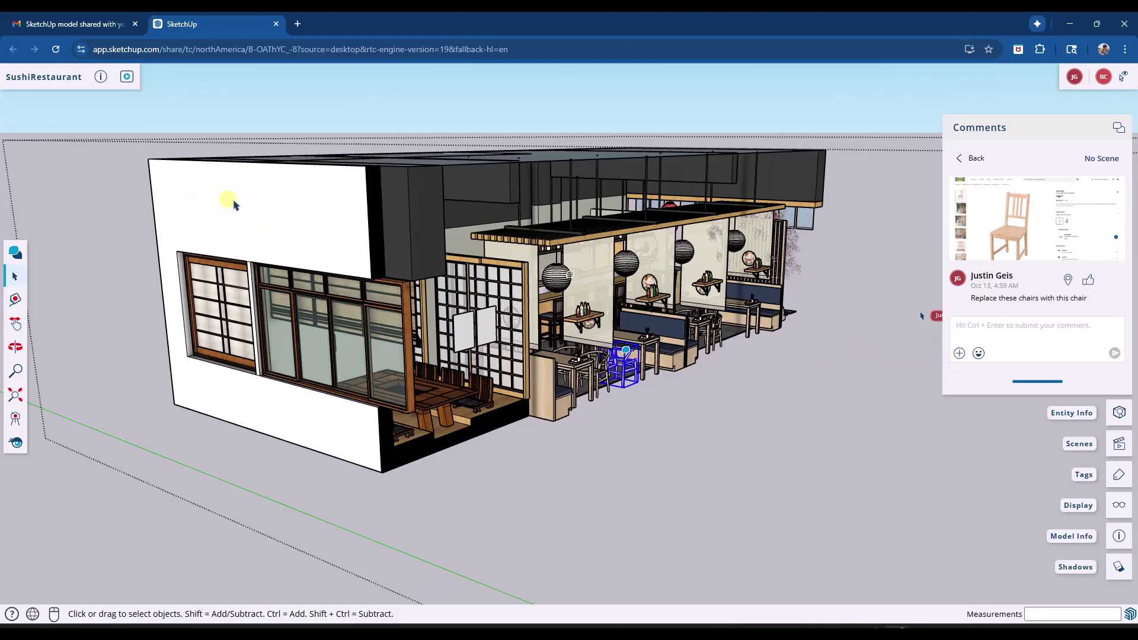
Examine the dining booths, bar and low-table room of the restaurant from several angles in the browser.
middle_drag(234, 204, 474, 305)
scroll(652, 280, up, 5)
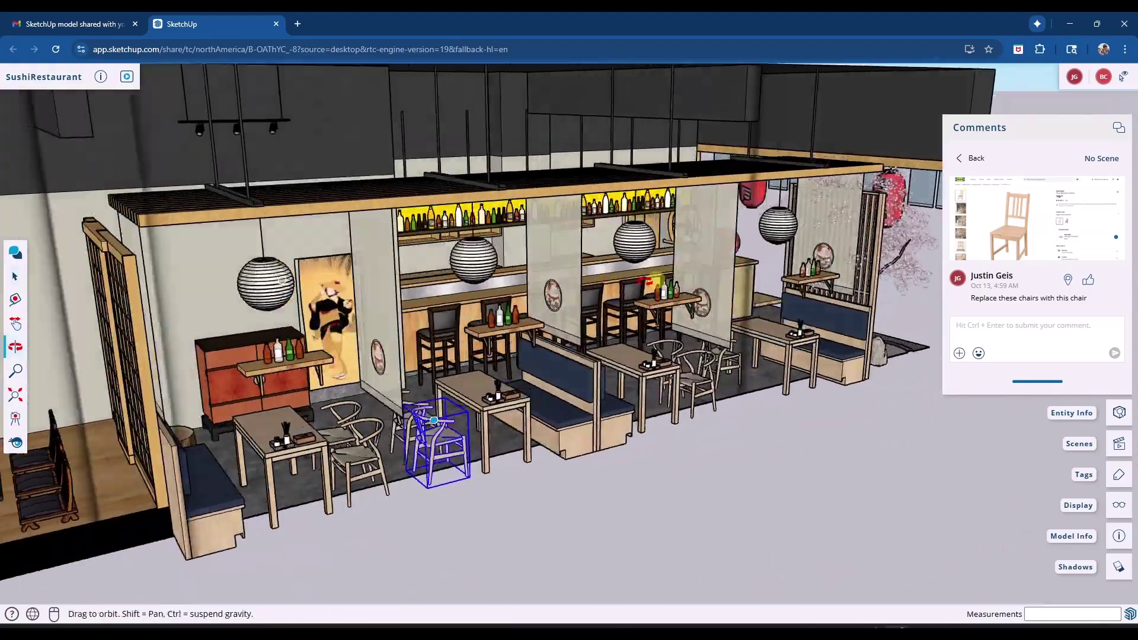
scroll(655, 281, down, 5)
middle_drag(655, 282, 682, 275)
scroll(683, 274, up, 3)
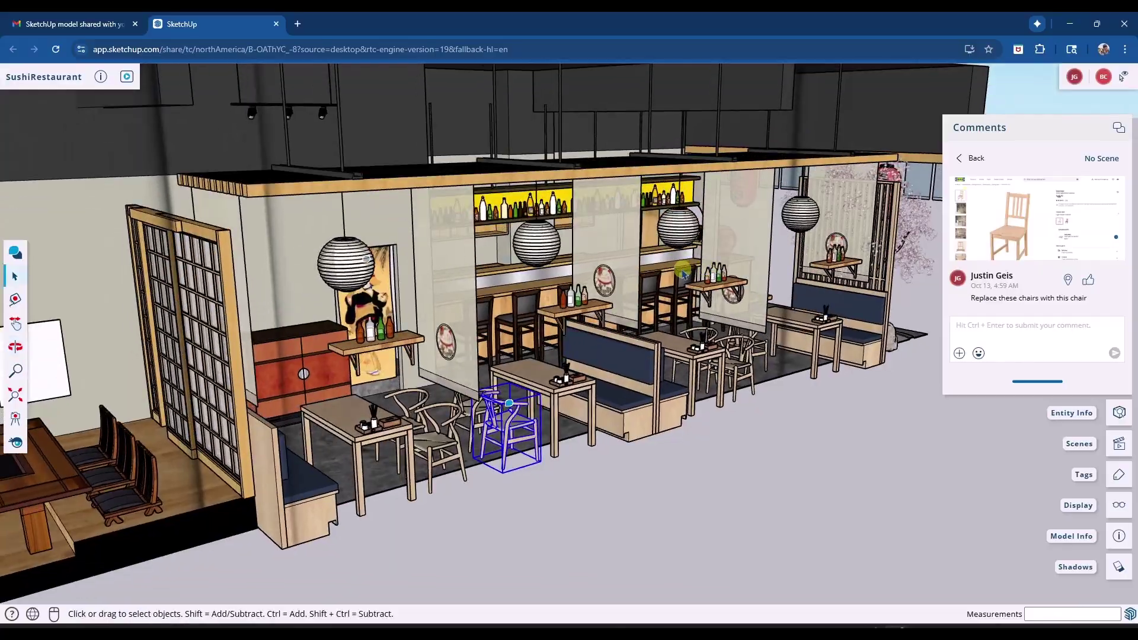
scroll(683, 274, down, 5)
scroll(590, 224, up, 3)
middle_drag(590, 224, 620, 233)
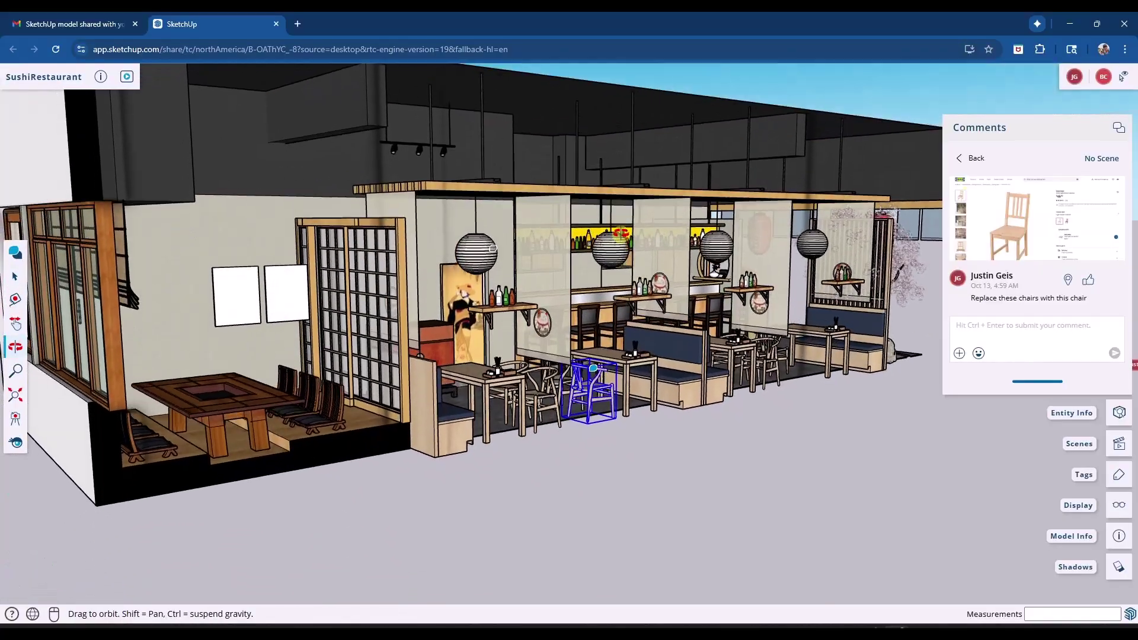
middle_drag(493, 248, 593, 290)
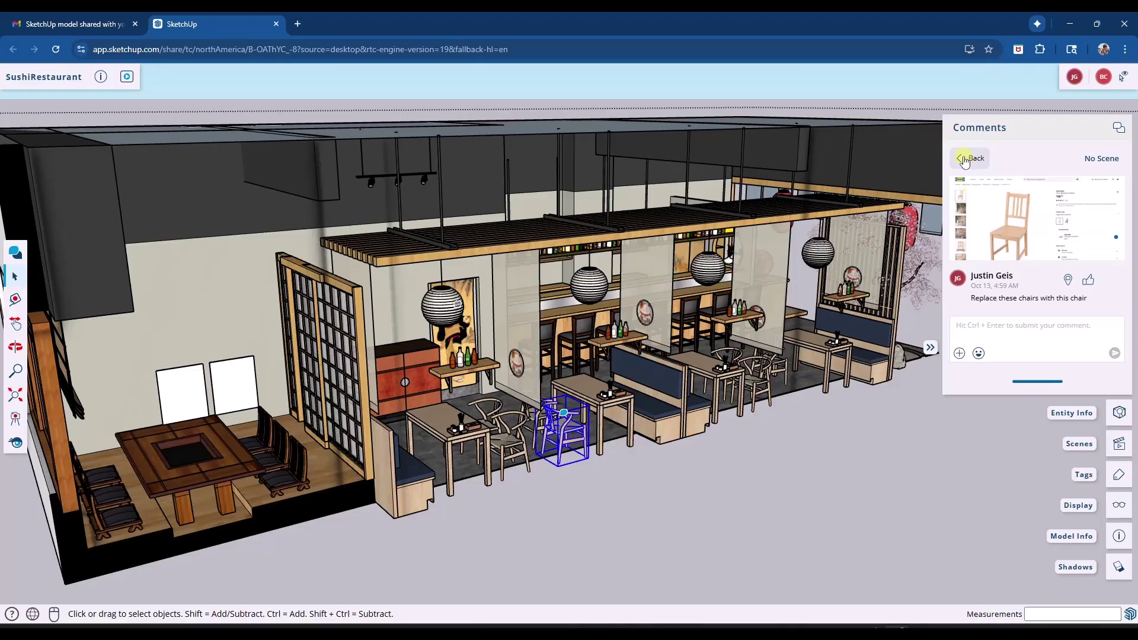
middle_drag(593, 368, 406, 444)
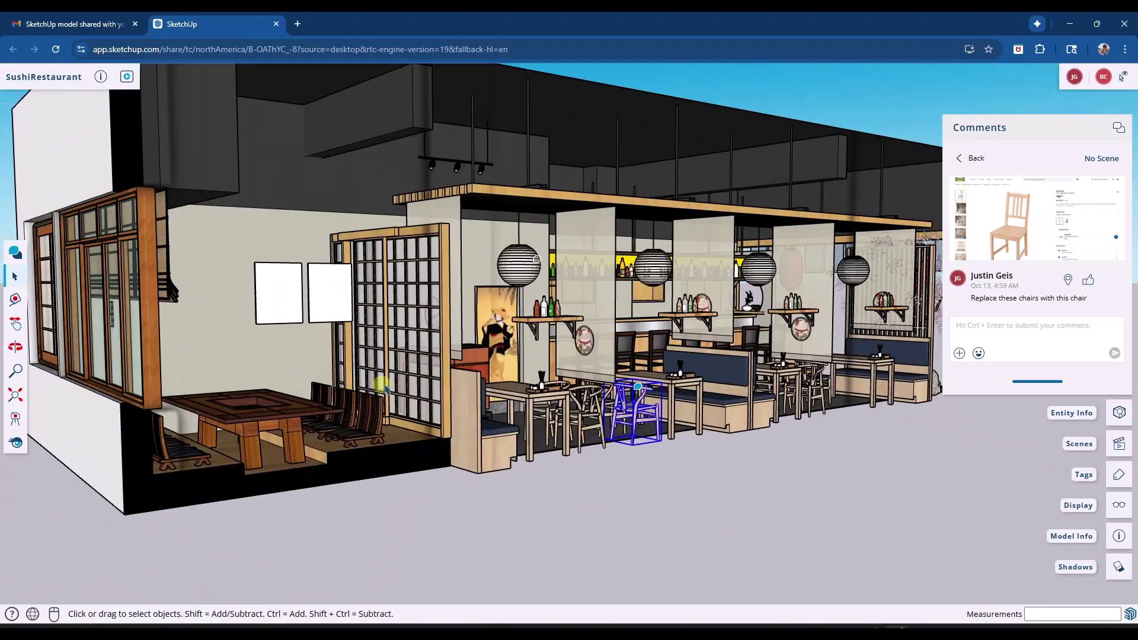
middle_drag(382, 389, 394, 370)
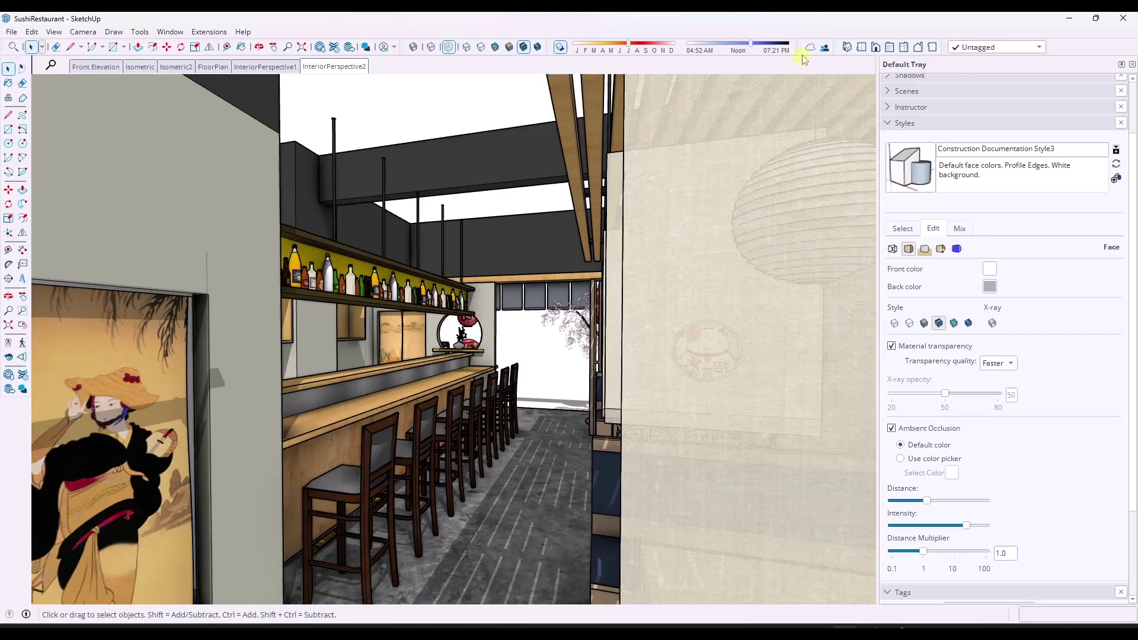
In desktop SketchUp's sharing settings, review the link access choices and set the invited collaborator's access to View Scenes.
click(825, 47)
click(837, 88)
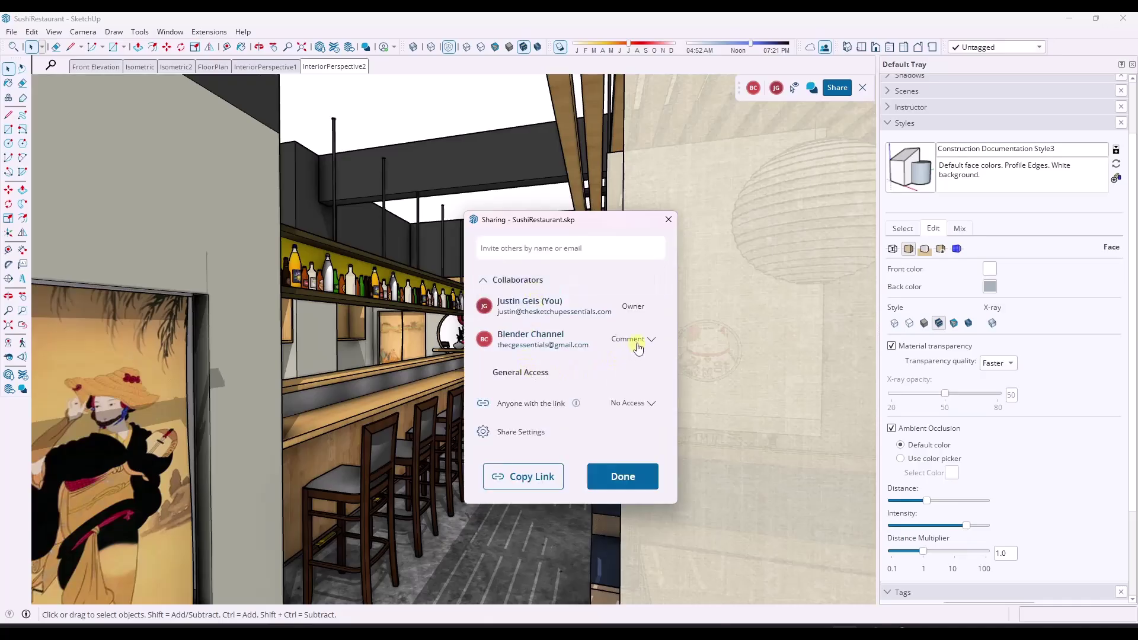
click(651, 343)
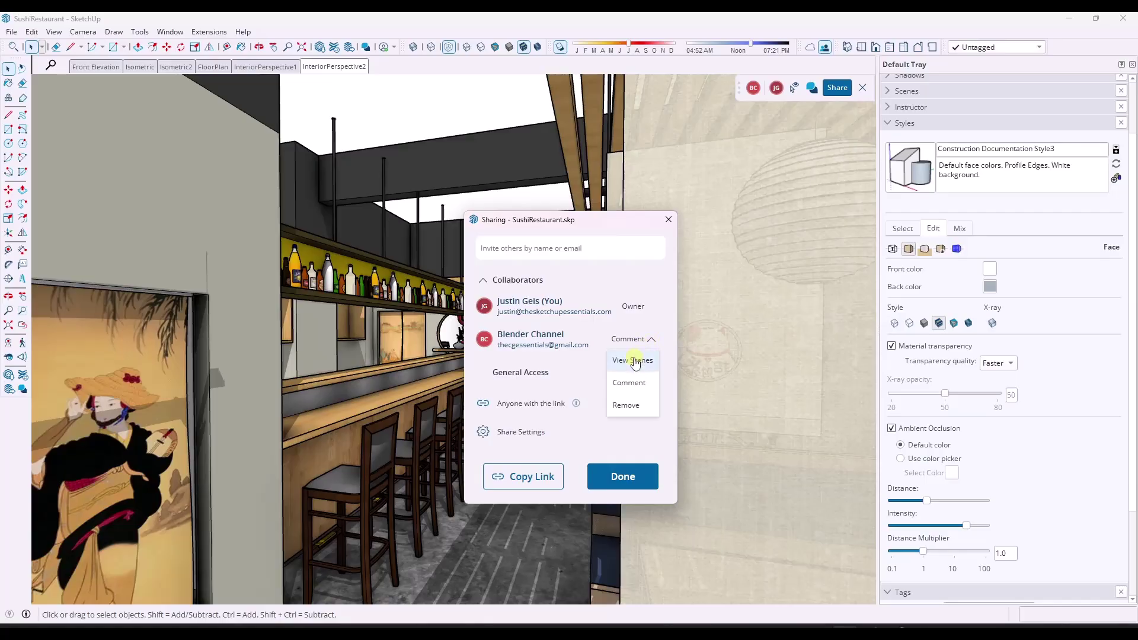
click(542, 406)
click(630, 407)
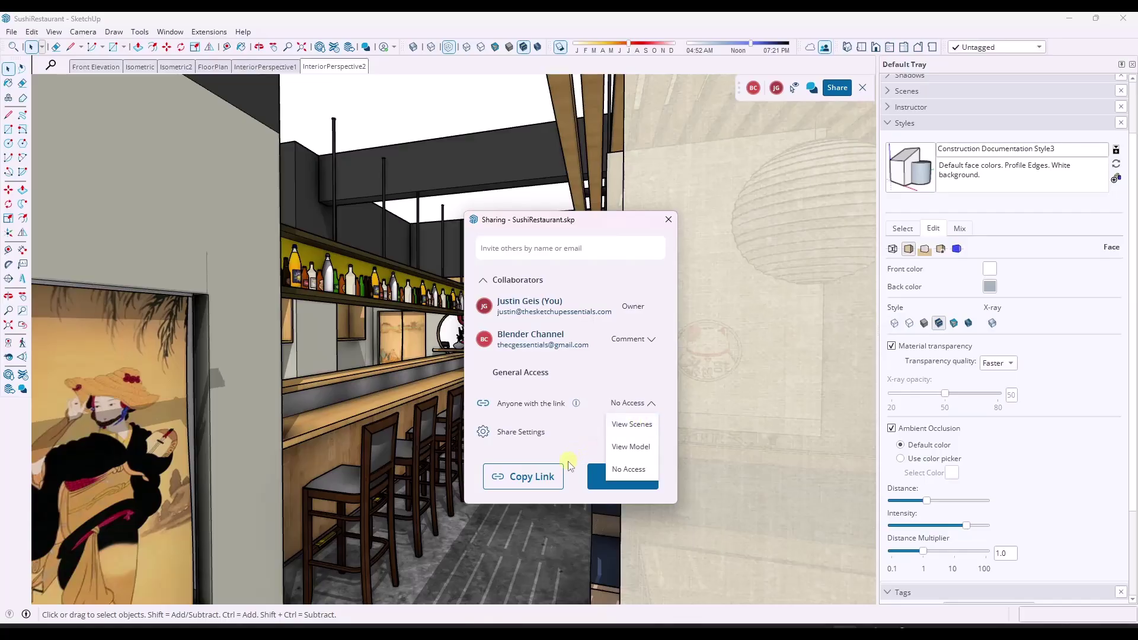
click(632, 342)
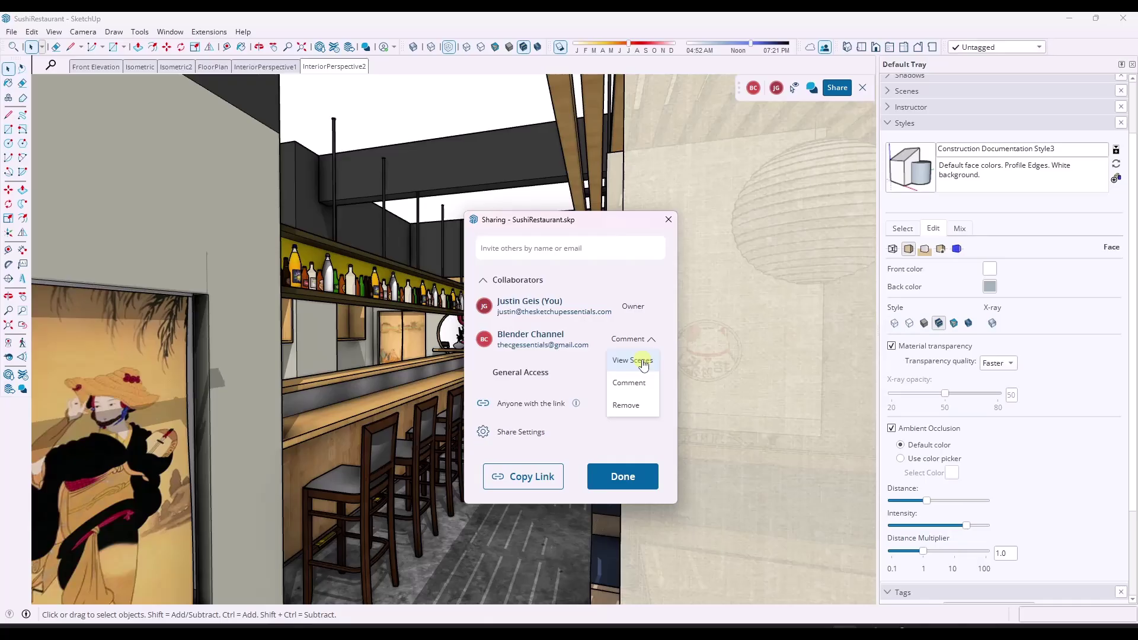
click(643, 363)
click(623, 478)
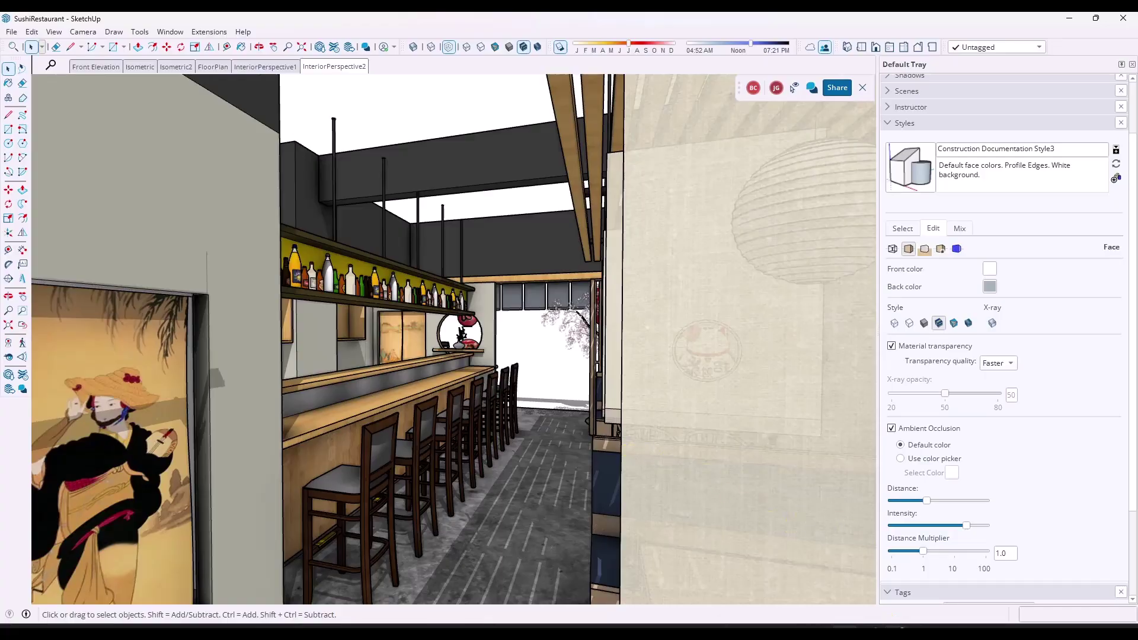
click(584, 383)
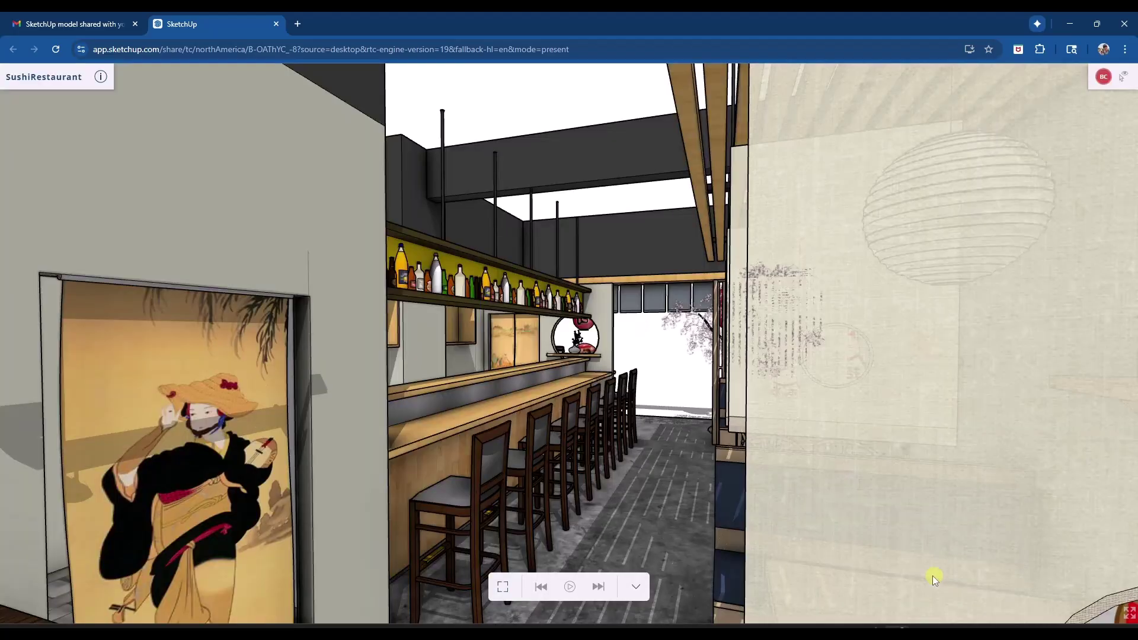
In the browser's presentation view, expand the scene thumbnails and display the Front Elevation scene.
click(636, 587)
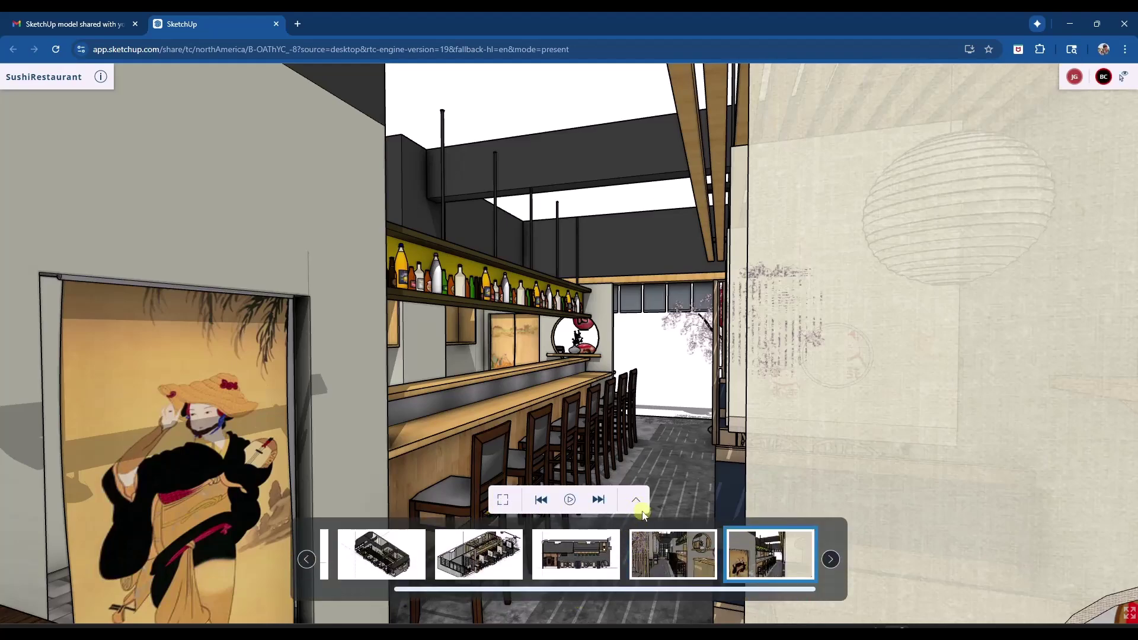
click(634, 504)
click(635, 586)
click(306, 560)
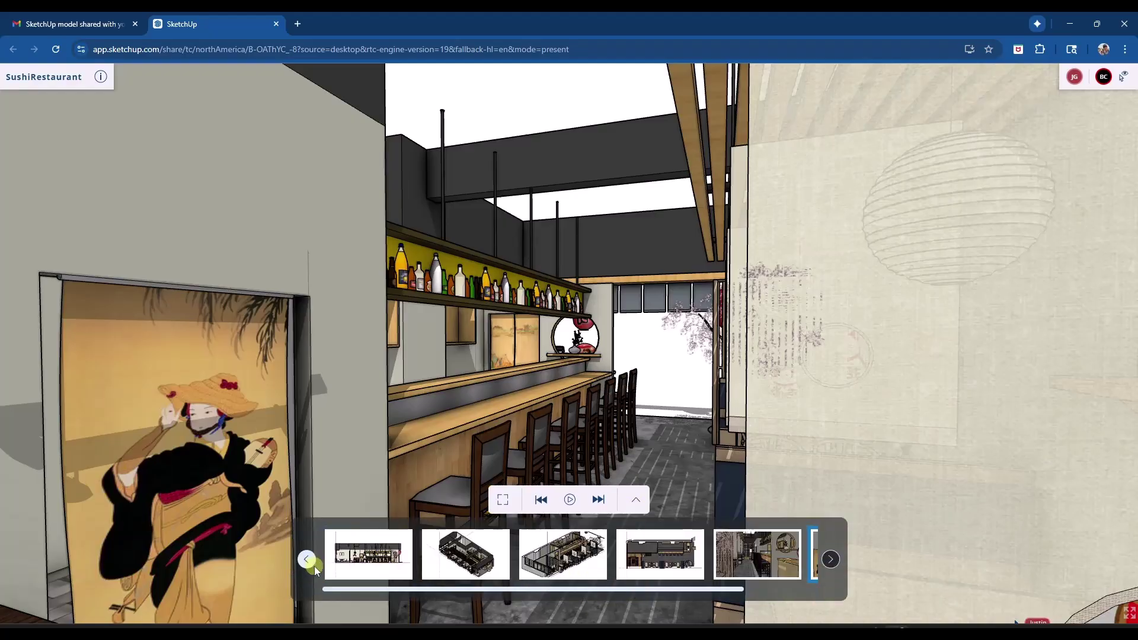
click(371, 560)
View the Isometric, Isometric2, FloorPlan, InteriorPerspective1 and InteriorPerspective2 scenes one after another.
click(476, 559)
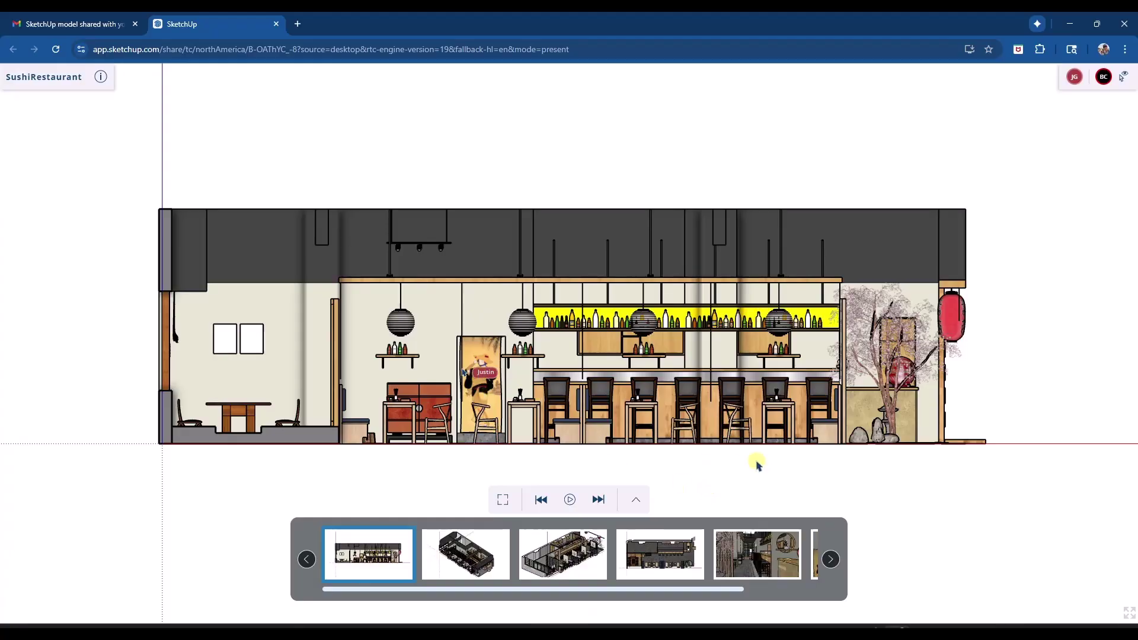
click(473, 551)
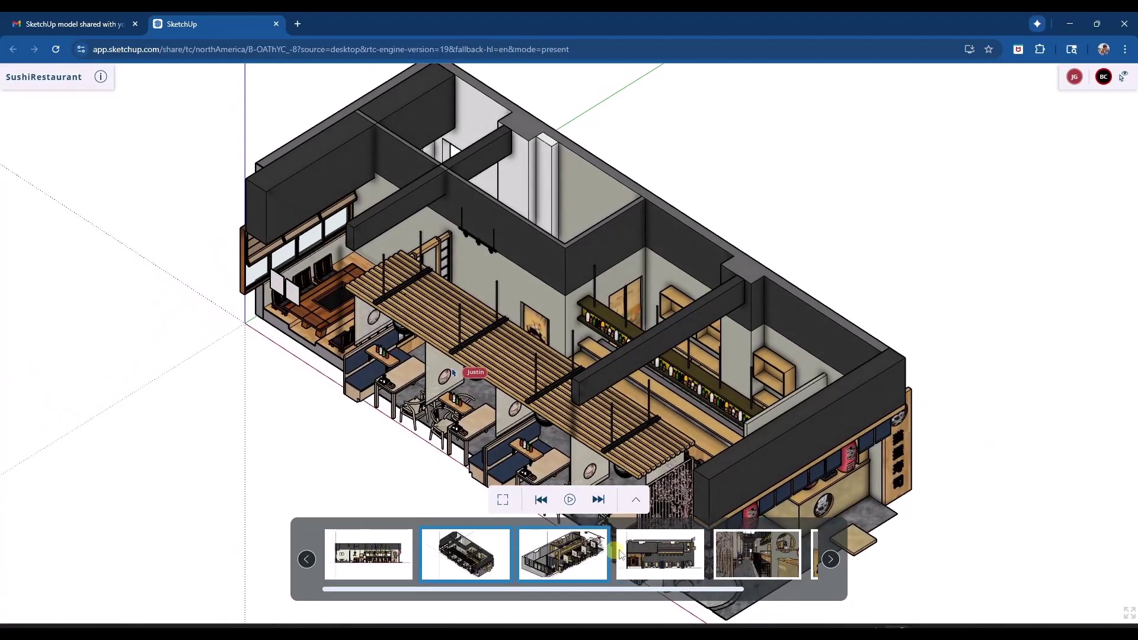
click(564, 554)
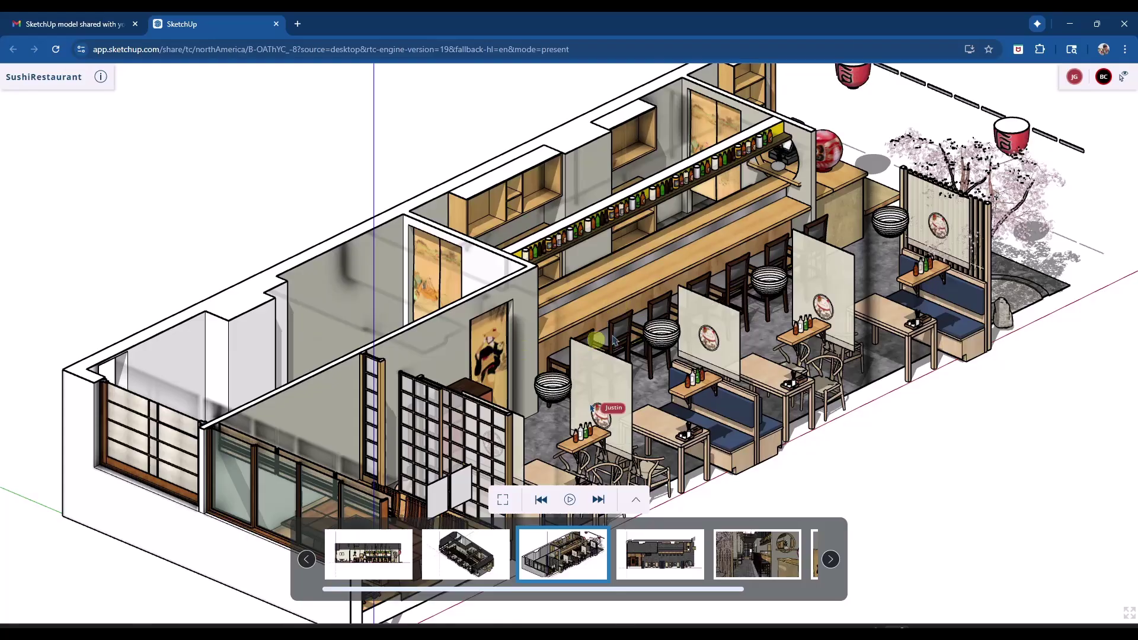
key(Right)
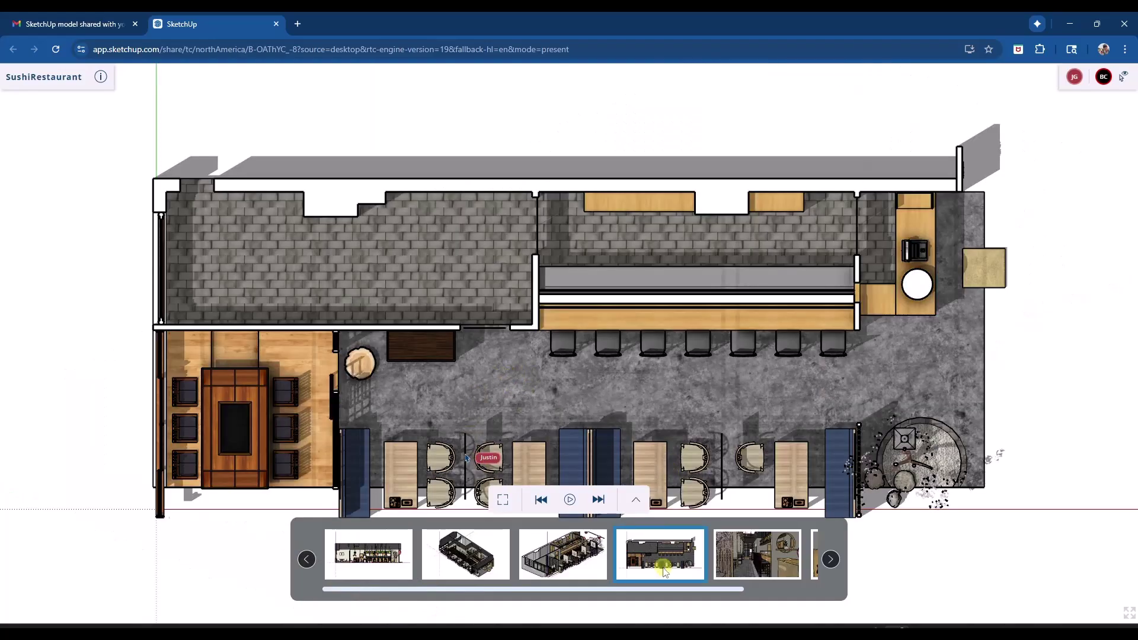
drag(685, 590, 795, 589)
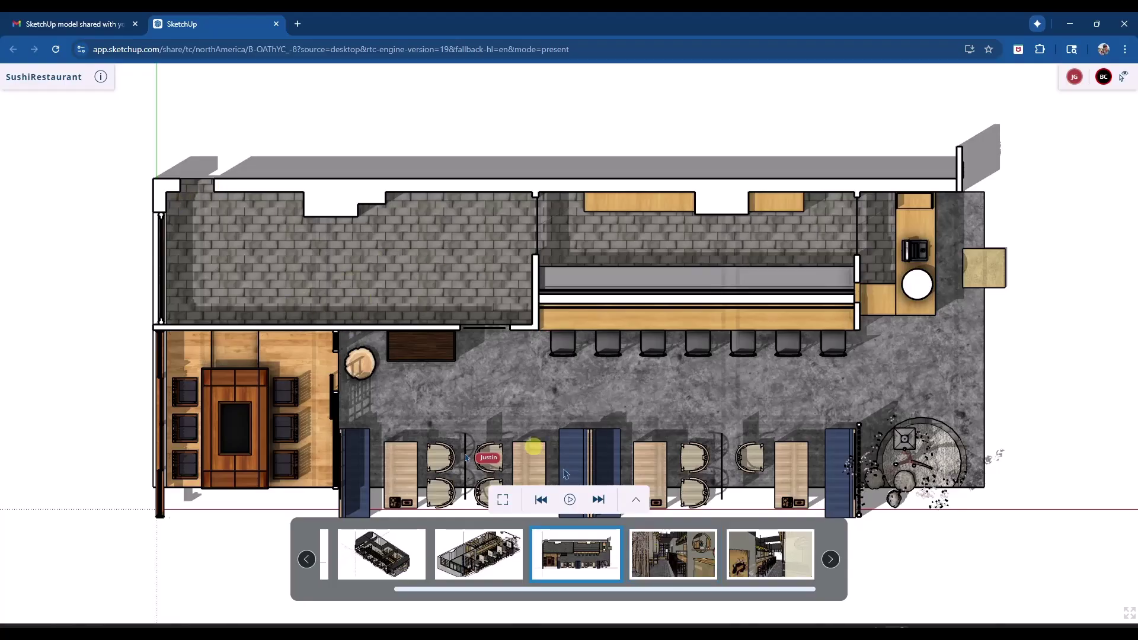
click(670, 557)
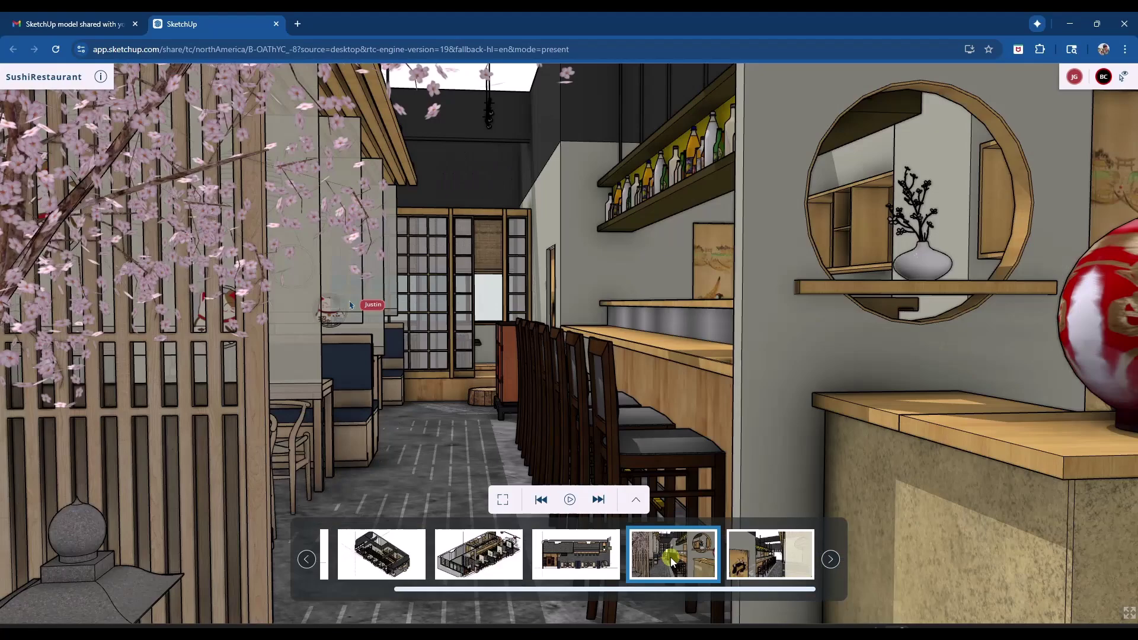
click(769, 570)
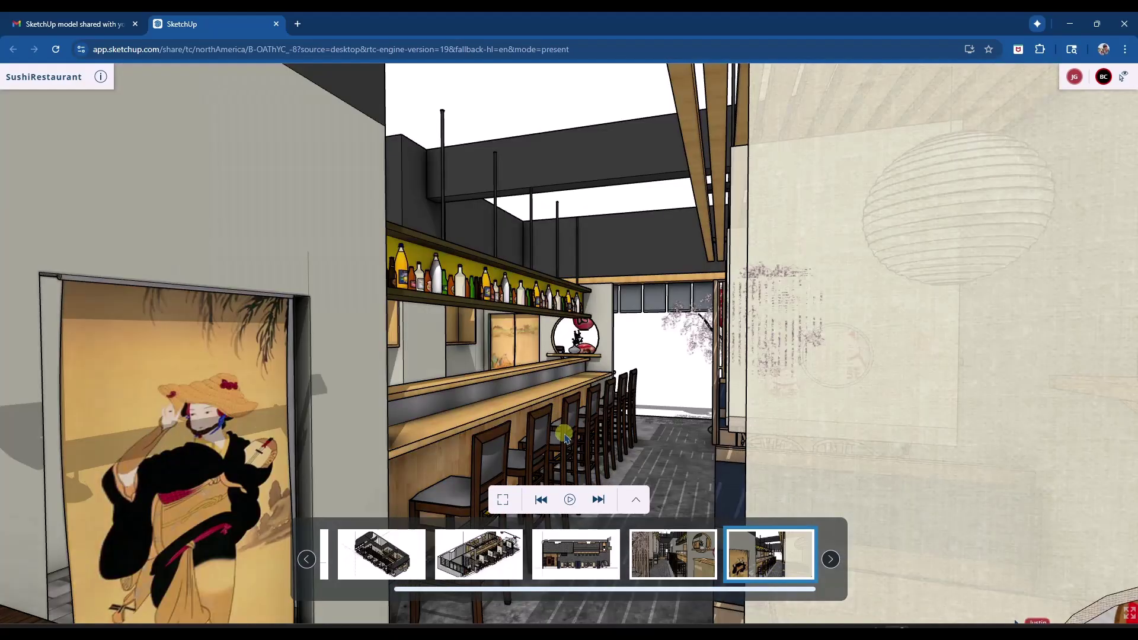
Play the scenes as an automatic slideshow and choose the InteriorPerspective1 scene.
click(569, 501)
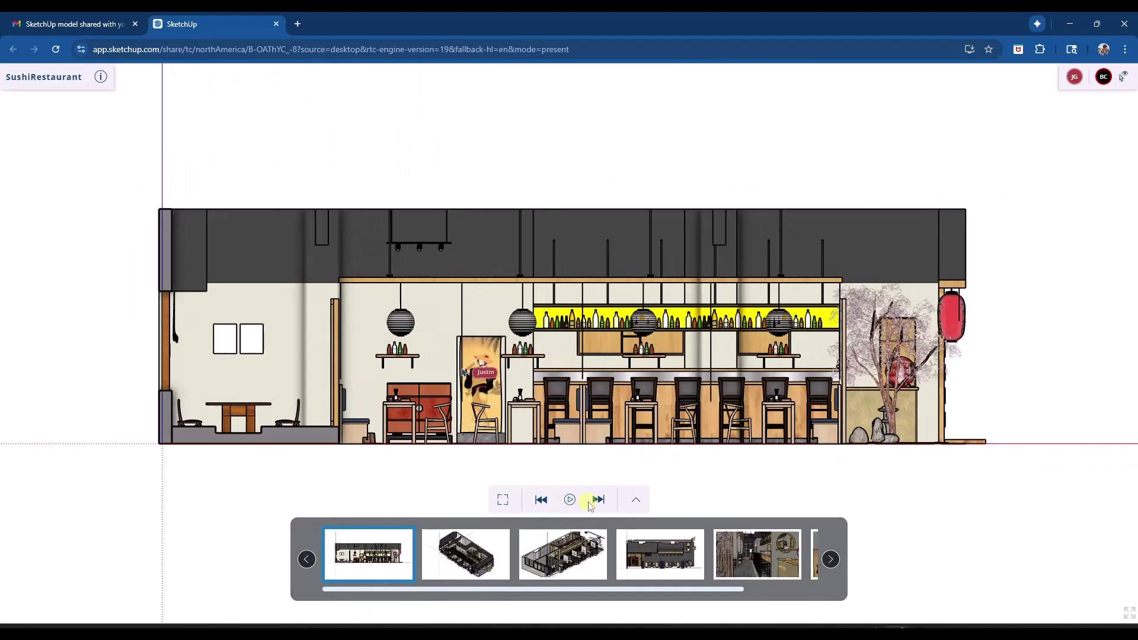
click(739, 559)
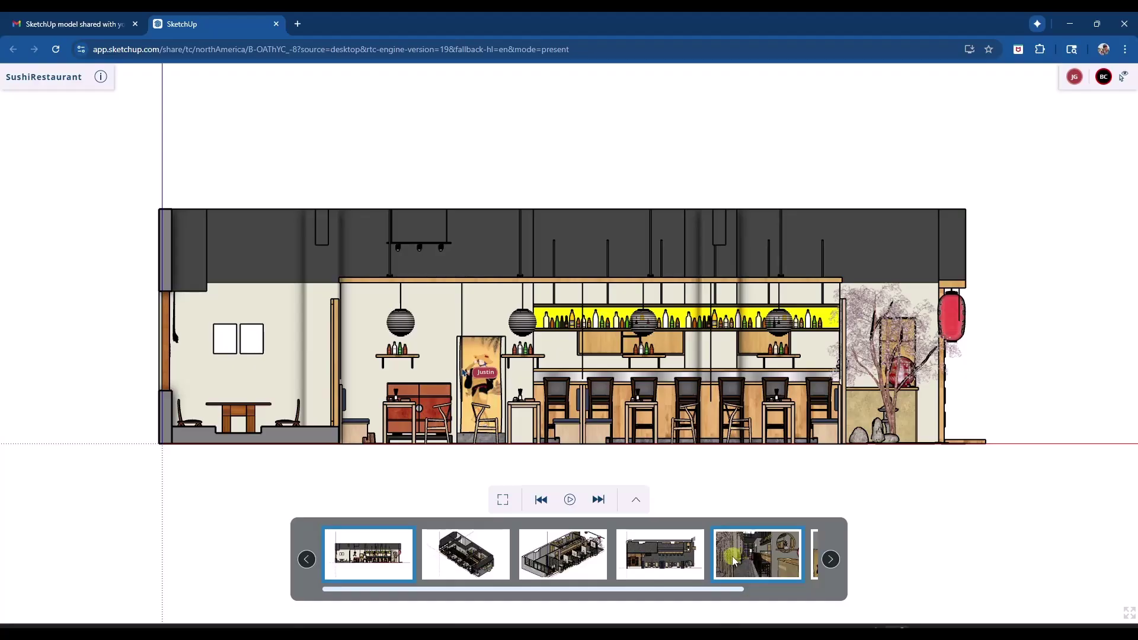